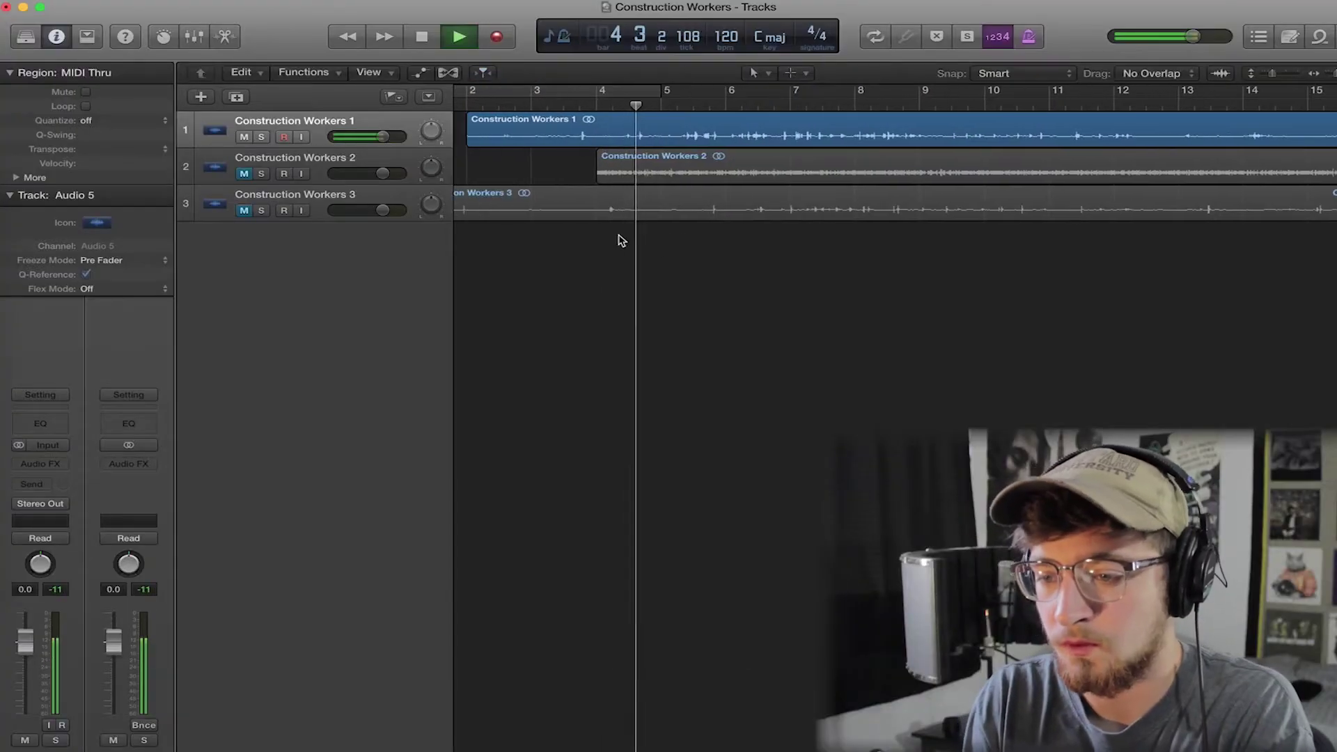
Audition the Construction Workers 1 chops and move the Snare 3 hit later in the bar
{"action": "scroll", "coordinate": [655, 247], "scroll_direction": "left", "scroll_amount": 2}
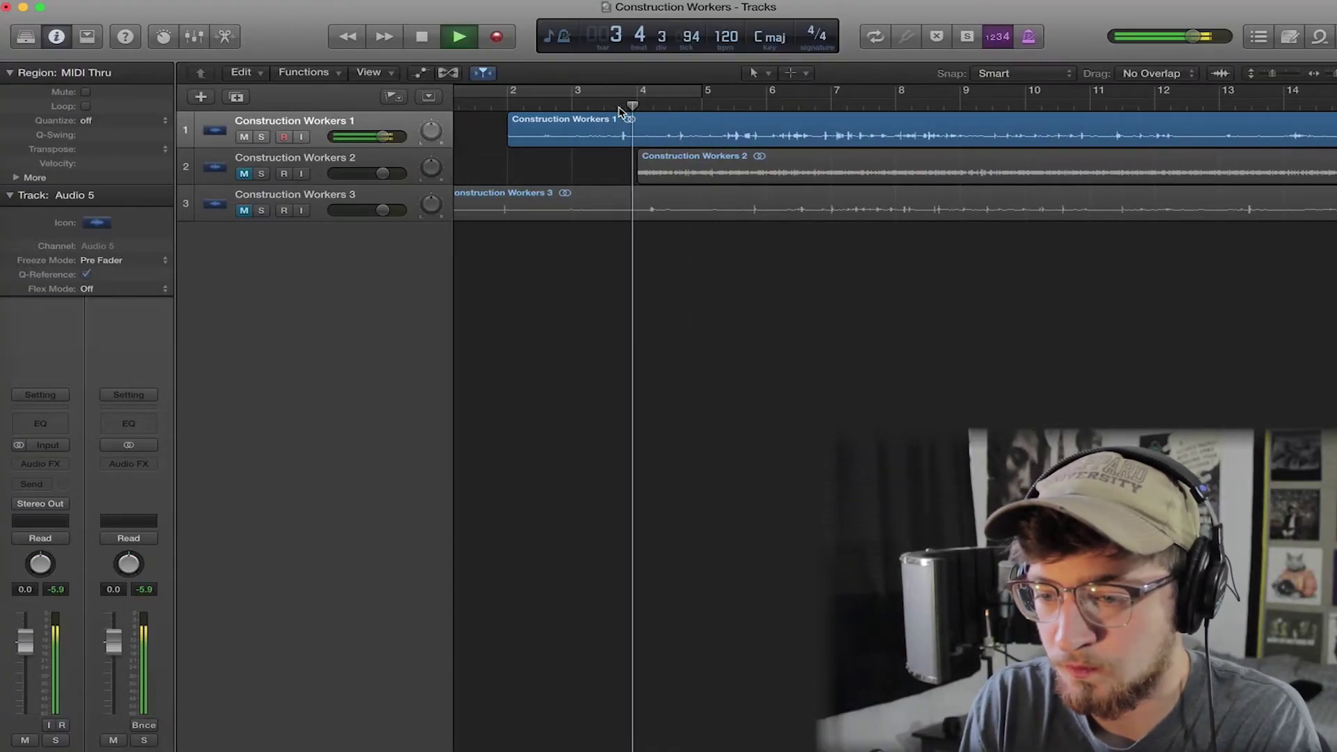
{"action": "key", "text": "space"}
{"action": "scroll", "coordinate": [627, 110], "scroll_direction": "up", "scroll_amount": 6}
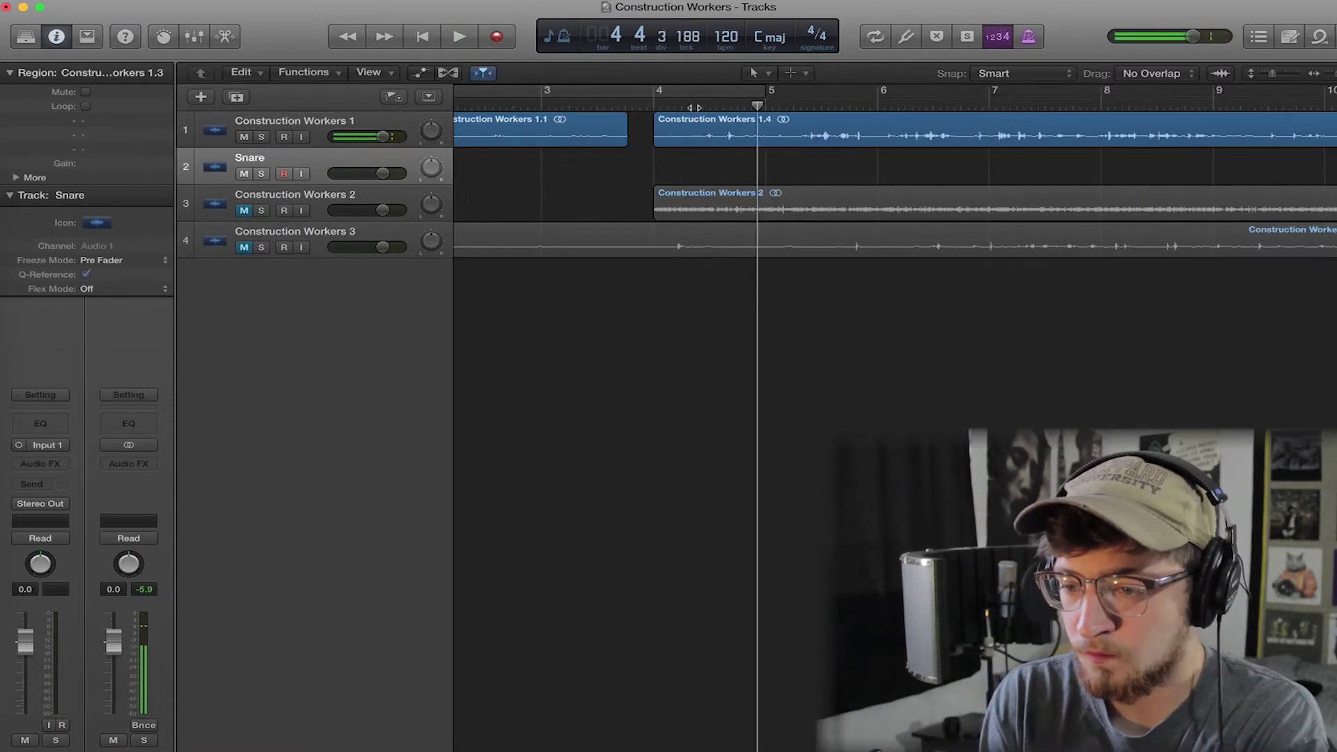
{"action": "key", "text": "space"}
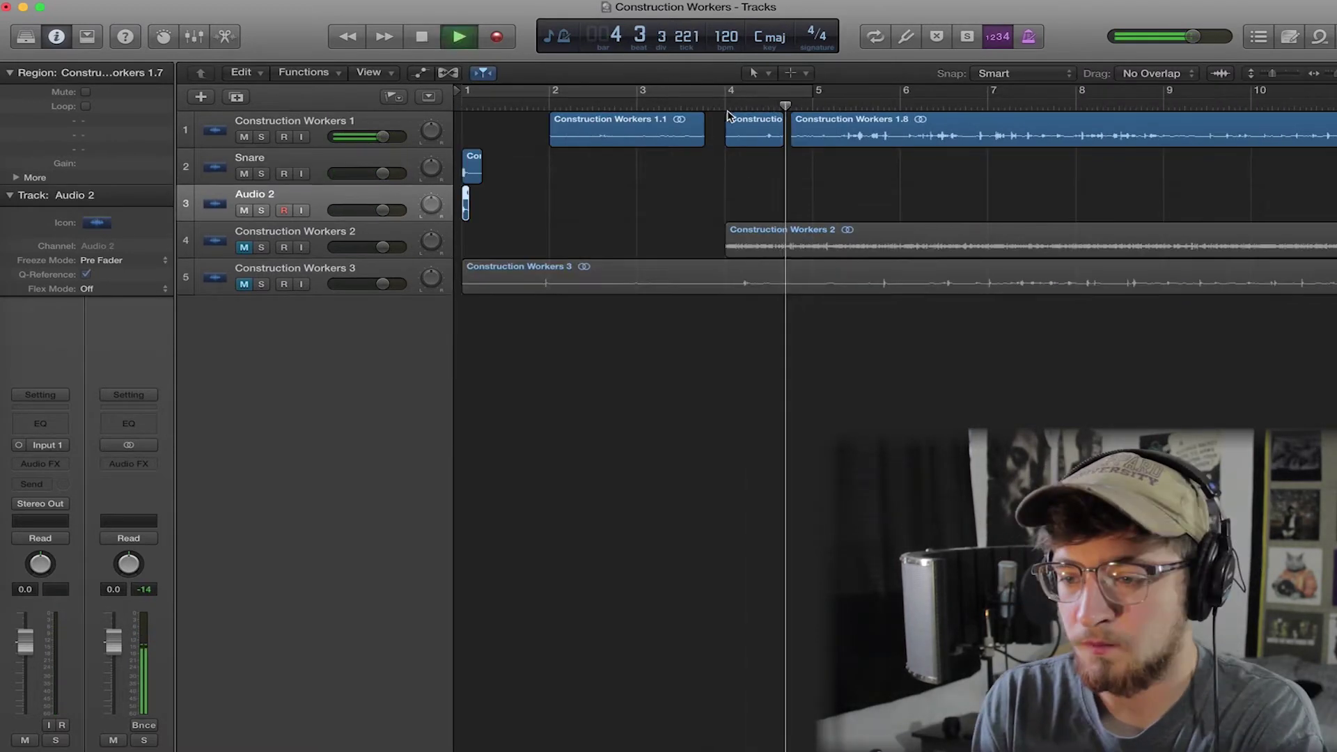
{"action": "left_click", "coordinate": [766, 106]}
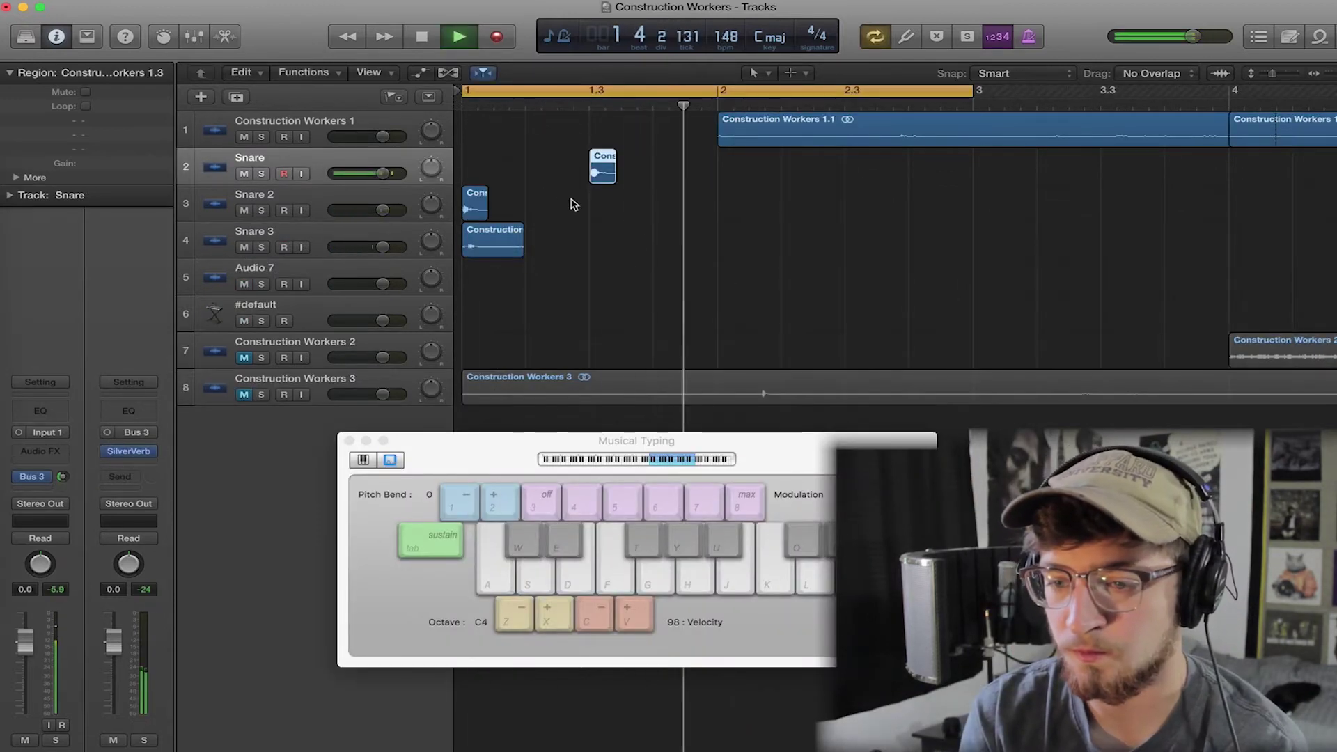
{"action": "left_click_drag", "start_coordinate": [504, 248], "coordinate": [804, 255]}
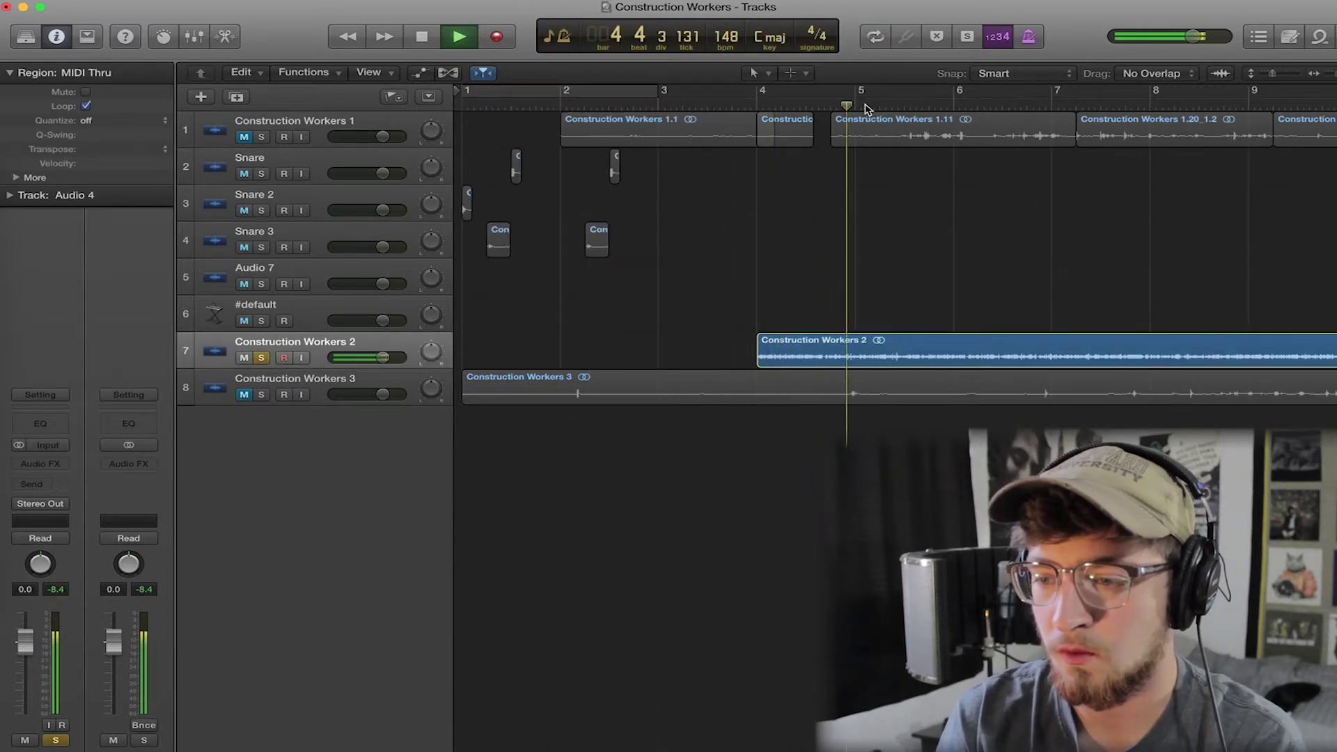
Split Construction Workers 2 at bar 5 with Cmd+T and select its first half
{"action": "key", "text": "space"}
{"action": "key", "text": "e"}
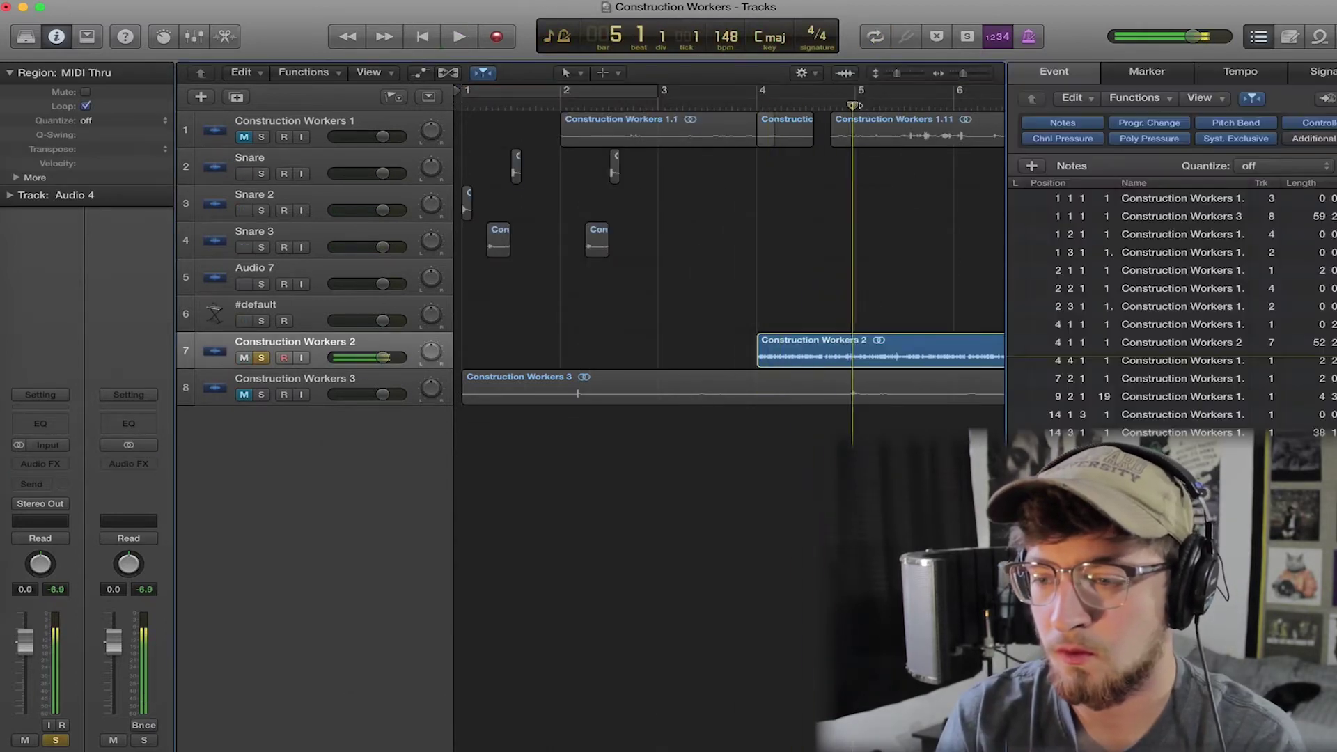
{"action": "key", "text": "super+t"}
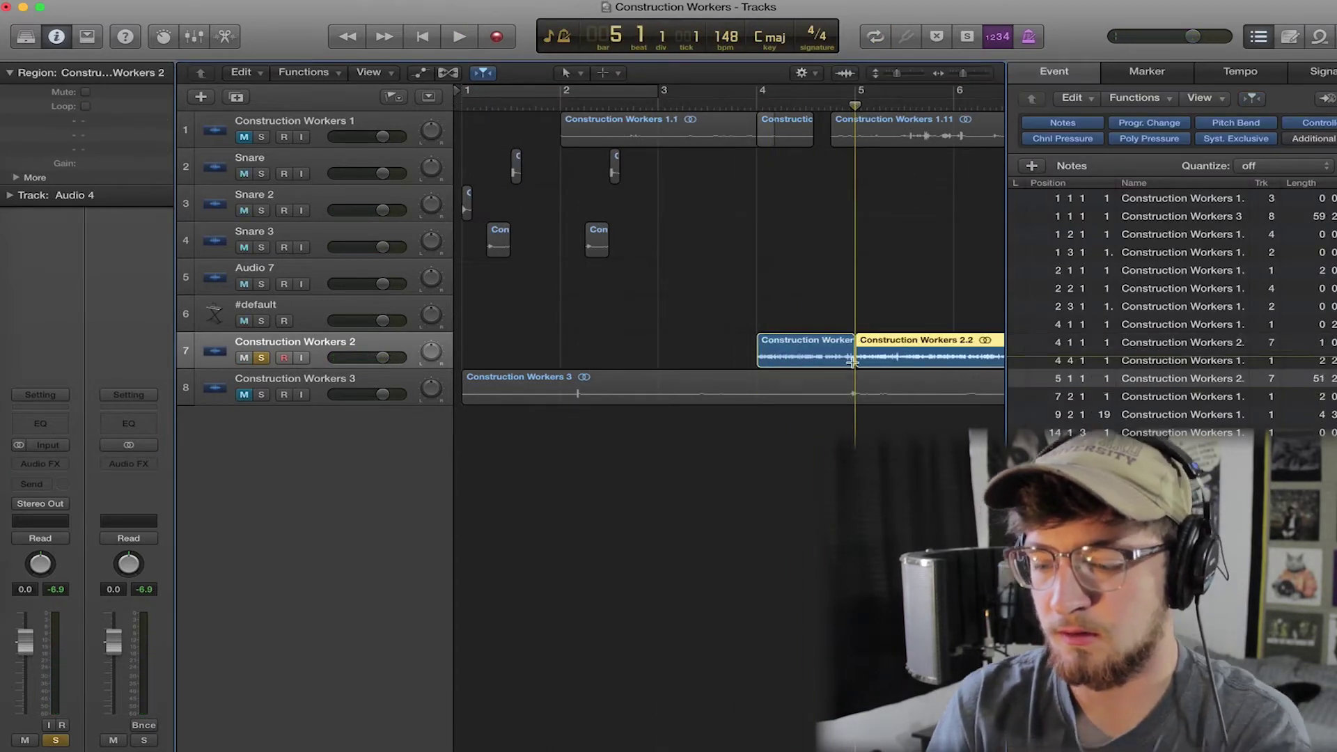
{"action": "left_click", "coordinate": [786, 350]}
Move the Construction Workers 2.1 slice to bar 1 on a new track and loop bars 1–3
{"action": "key", "text": "e"}
{"action": "left_click_drag", "start_coordinate": [785, 352], "coordinate": [501, 279]}
{"action": "key", "text": "c"}
{"action": "key", "text": "super+Right"}
{"action": "key", "text": "space"}
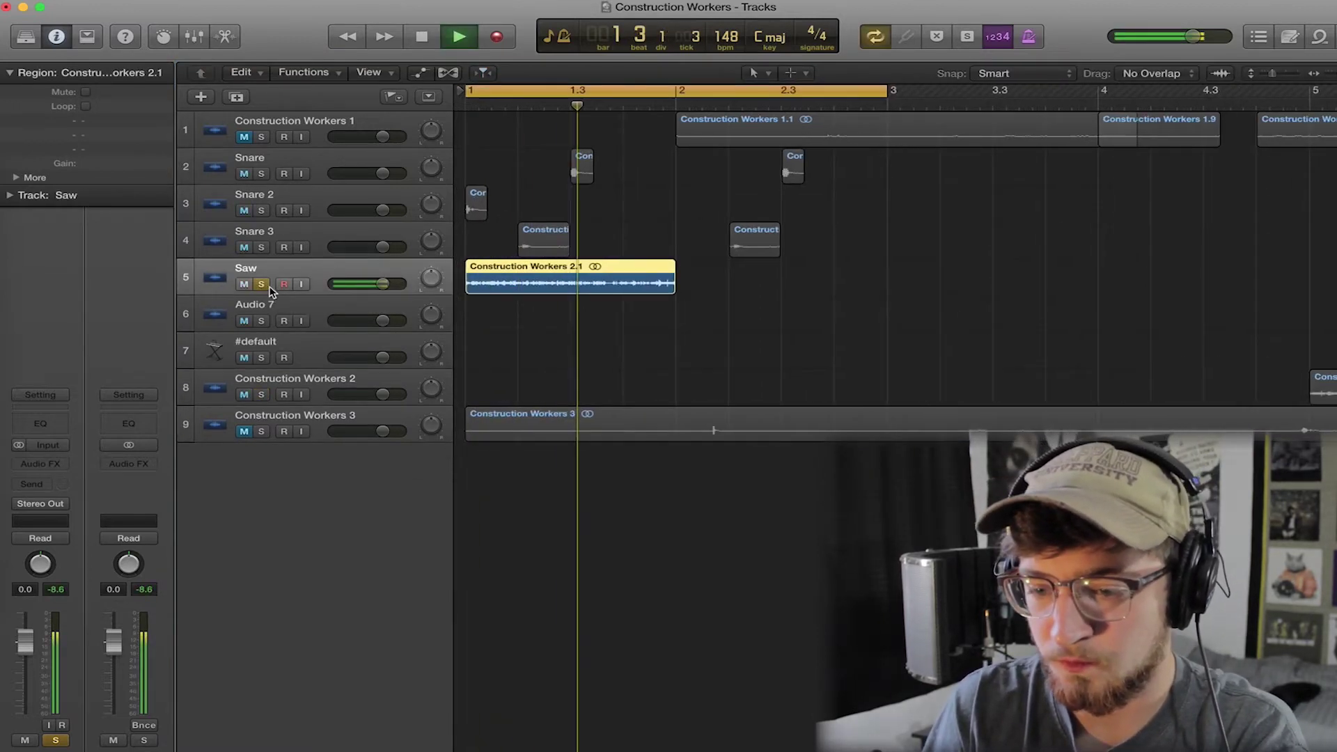
Add a Channel EQ to the Saw track with Analyzer on and the 7500 Hz band lowered
{"action": "left_click", "coordinate": [39, 423]}
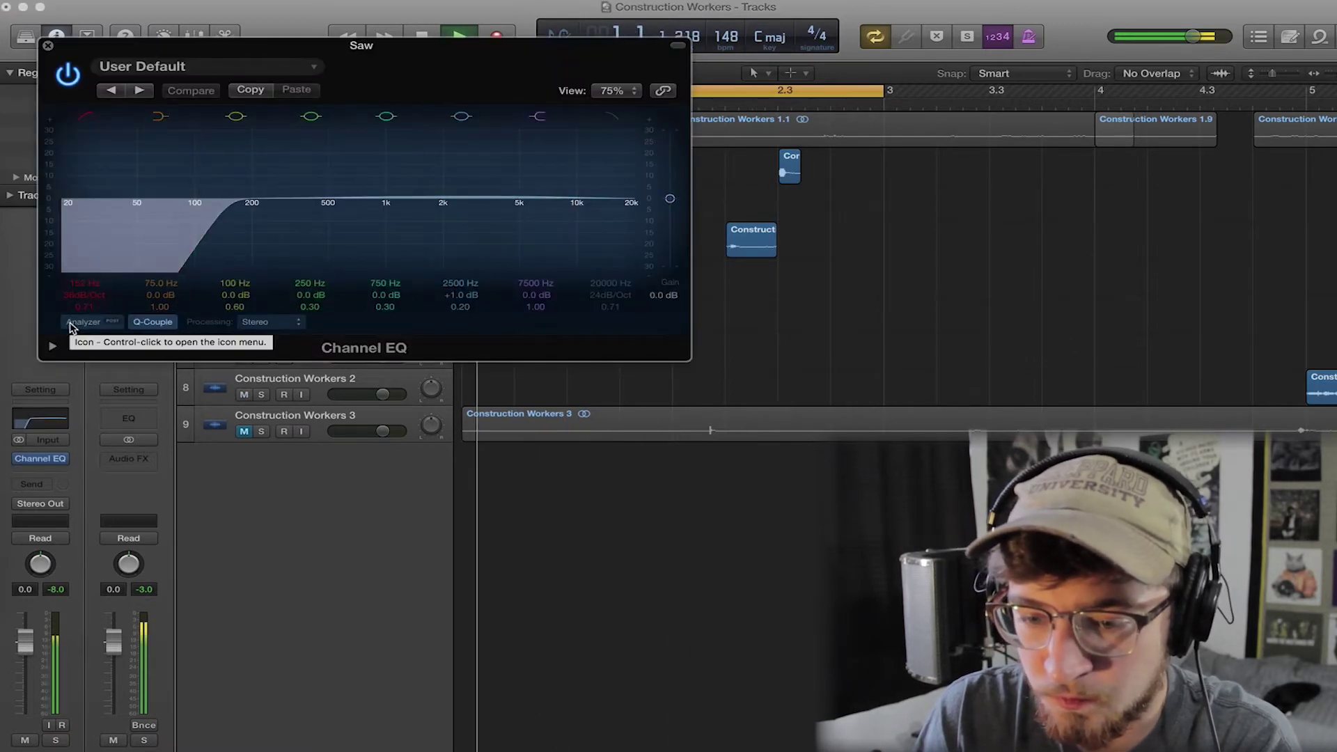
{"action": "left_click", "coordinate": [82, 322]}
{"action": "left_click_drag", "start_coordinate": [536, 296], "coordinate": [536, 327]}
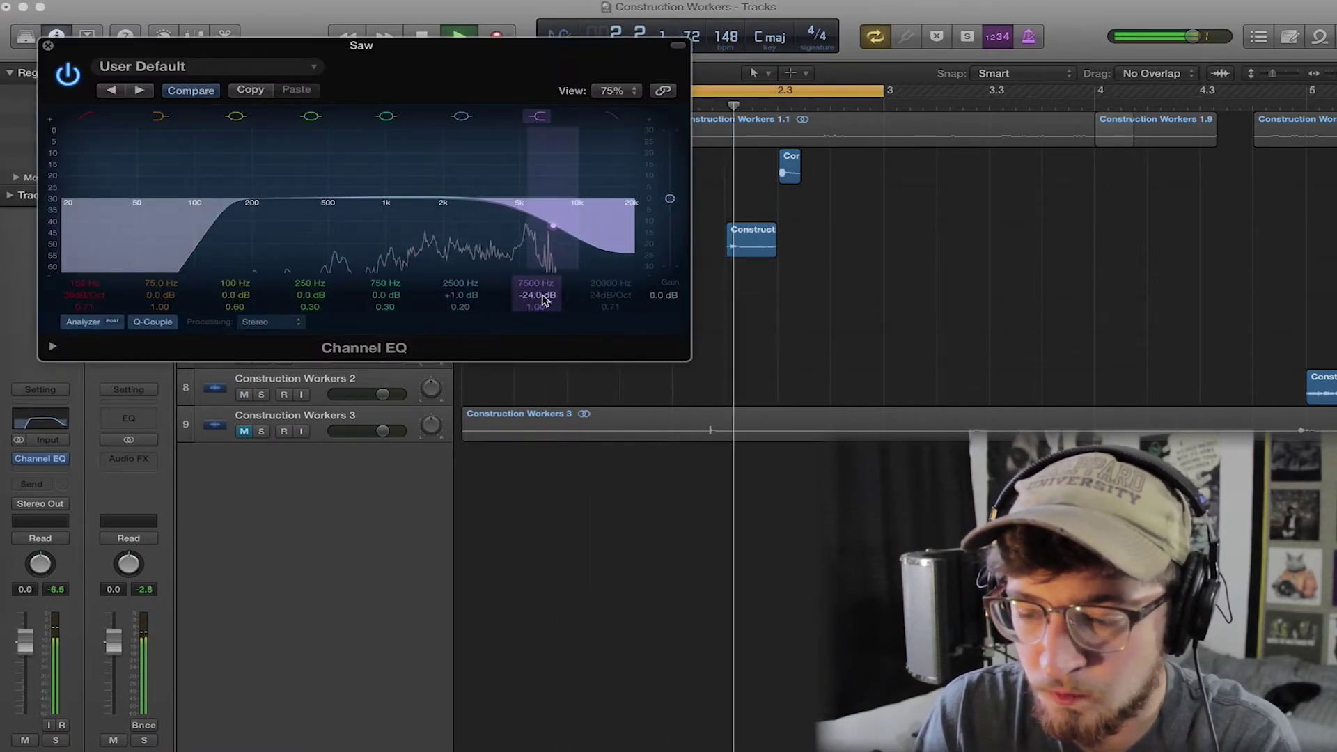
{"action": "key", "text": "v"}
{"action": "key", "text": "super+Left"}
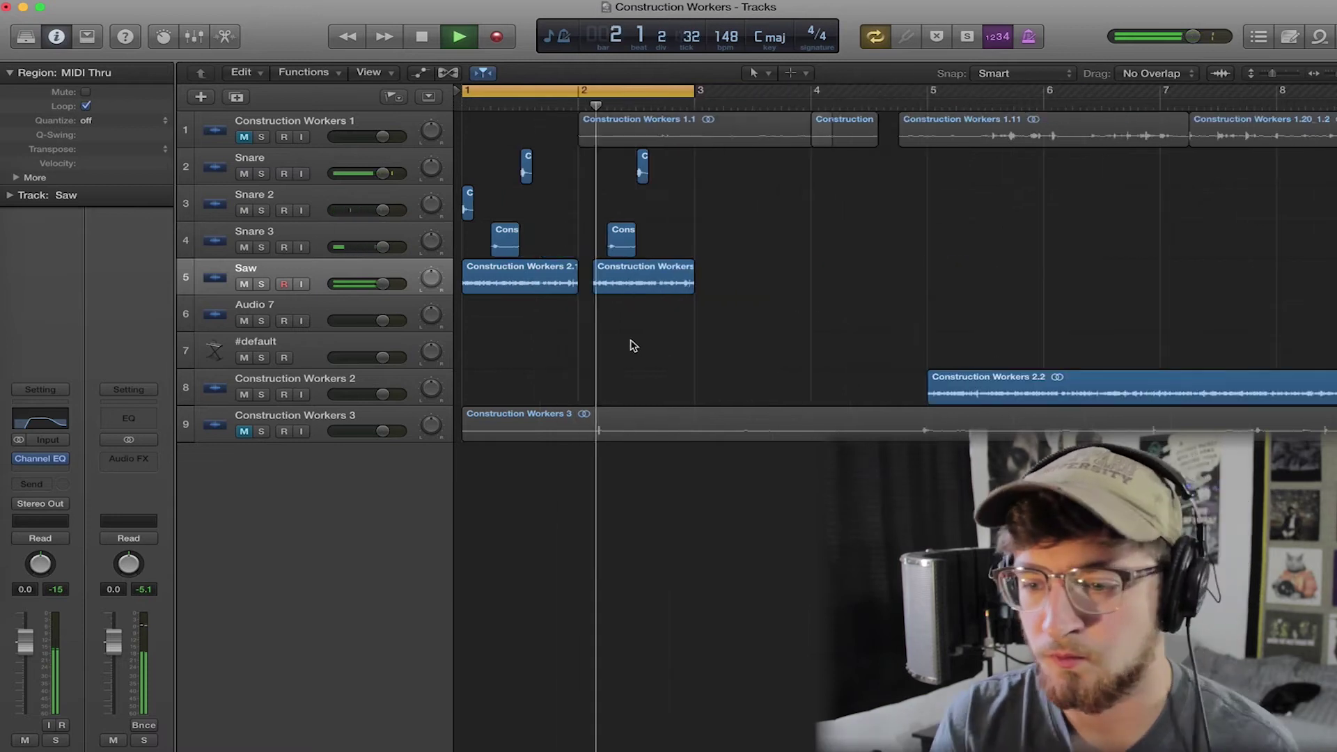
{"action": "key", "text": "super+Right"}
{"action": "key", "text": "super+Right"}
{"action": "key", "text": "super+Right"}
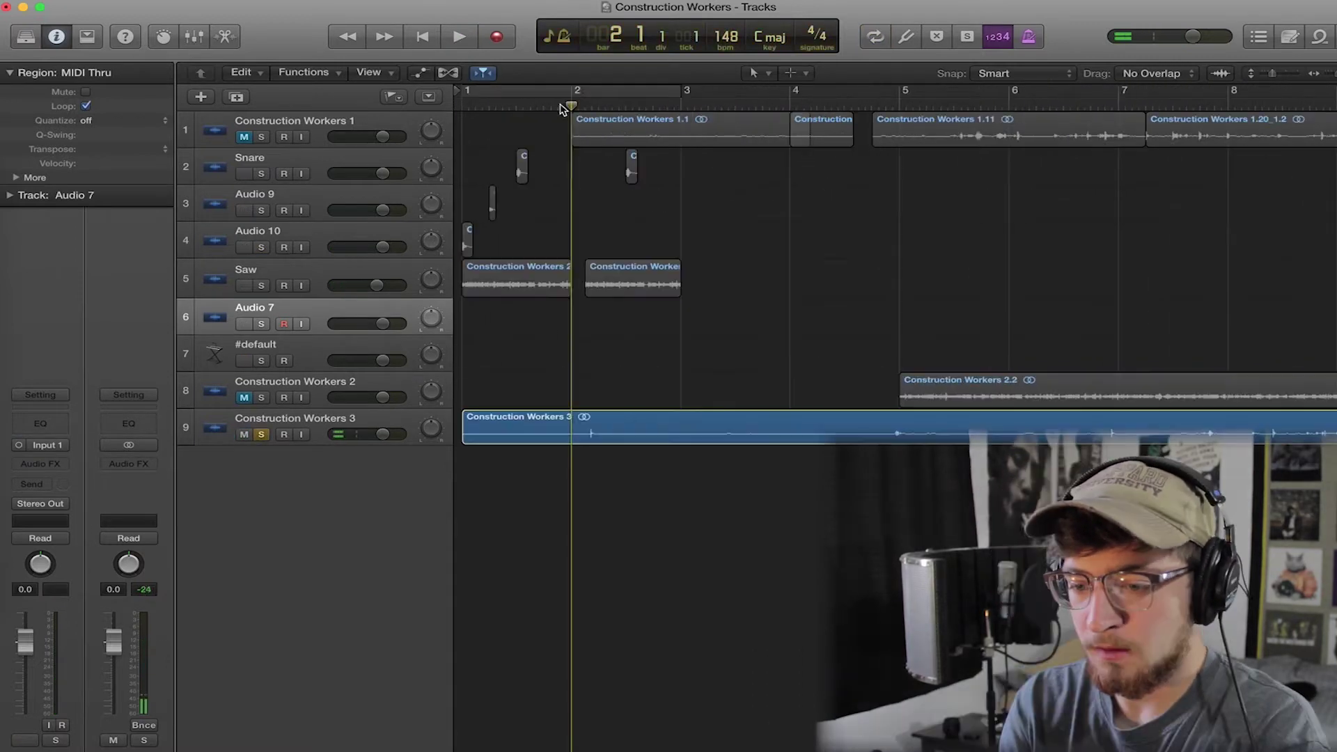
Play the arrangement briefly, zoom in on the first bars and return the playhead to bar 2
{"action": "key", "text": "space"}
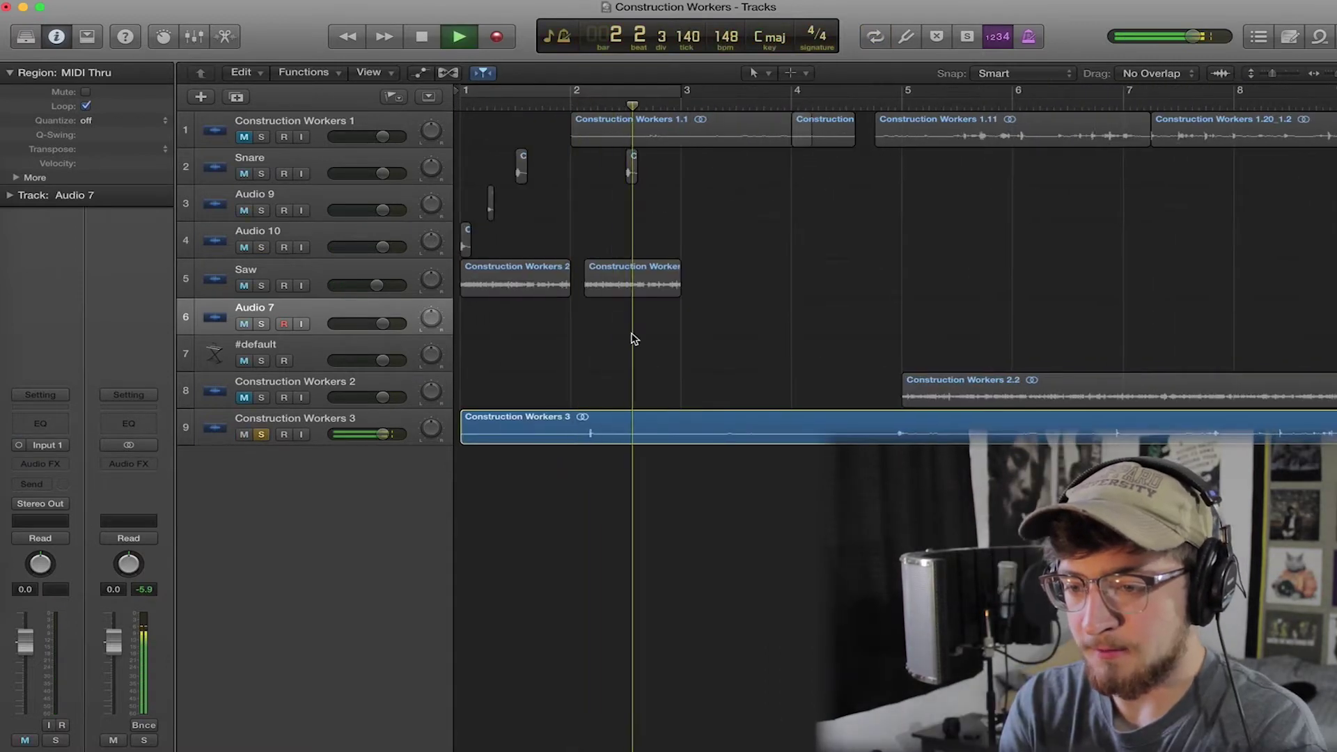
{"action": "key", "text": "space"}
{"action": "key", "text": "super+Right"}
{"action": "left_click", "coordinate": [721, 101]}
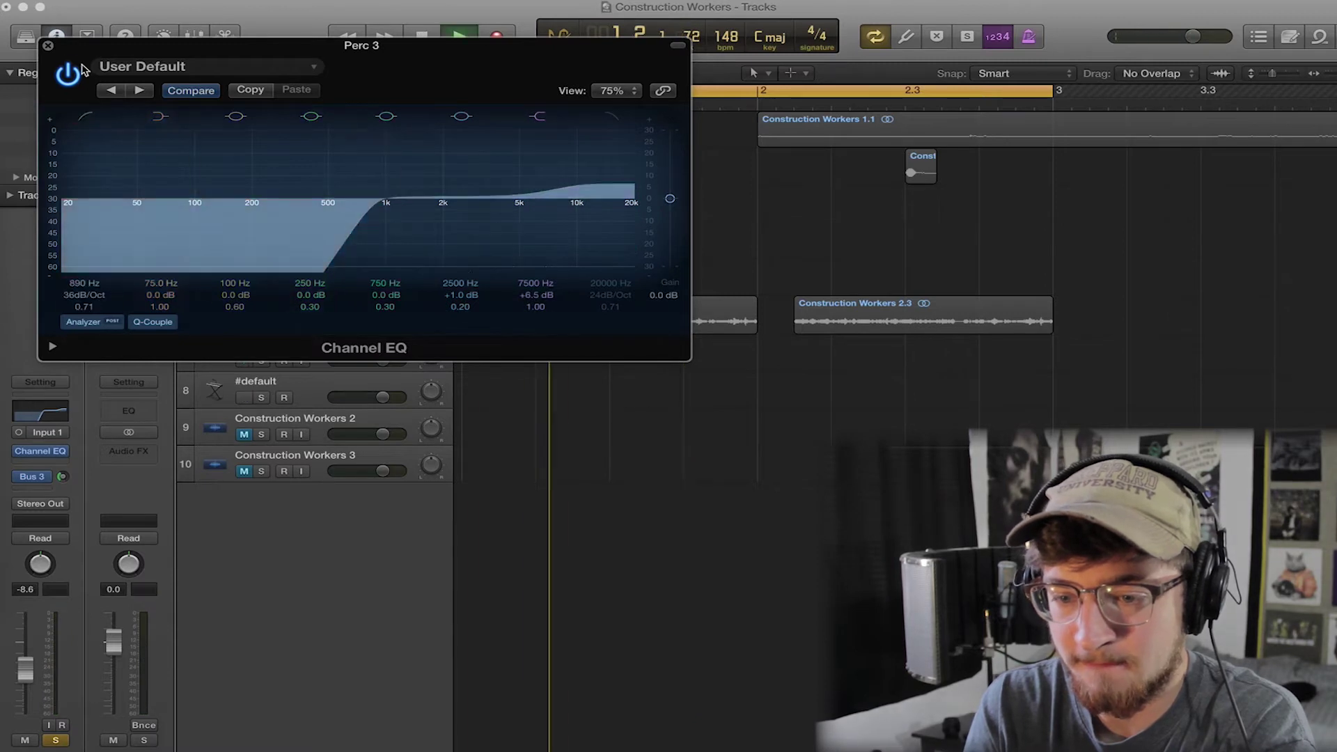
Fill bar 1 of Perc 3 with eighth-note hits by repeating them with Cmd+R
{"action": "key", "text": "super+w"}
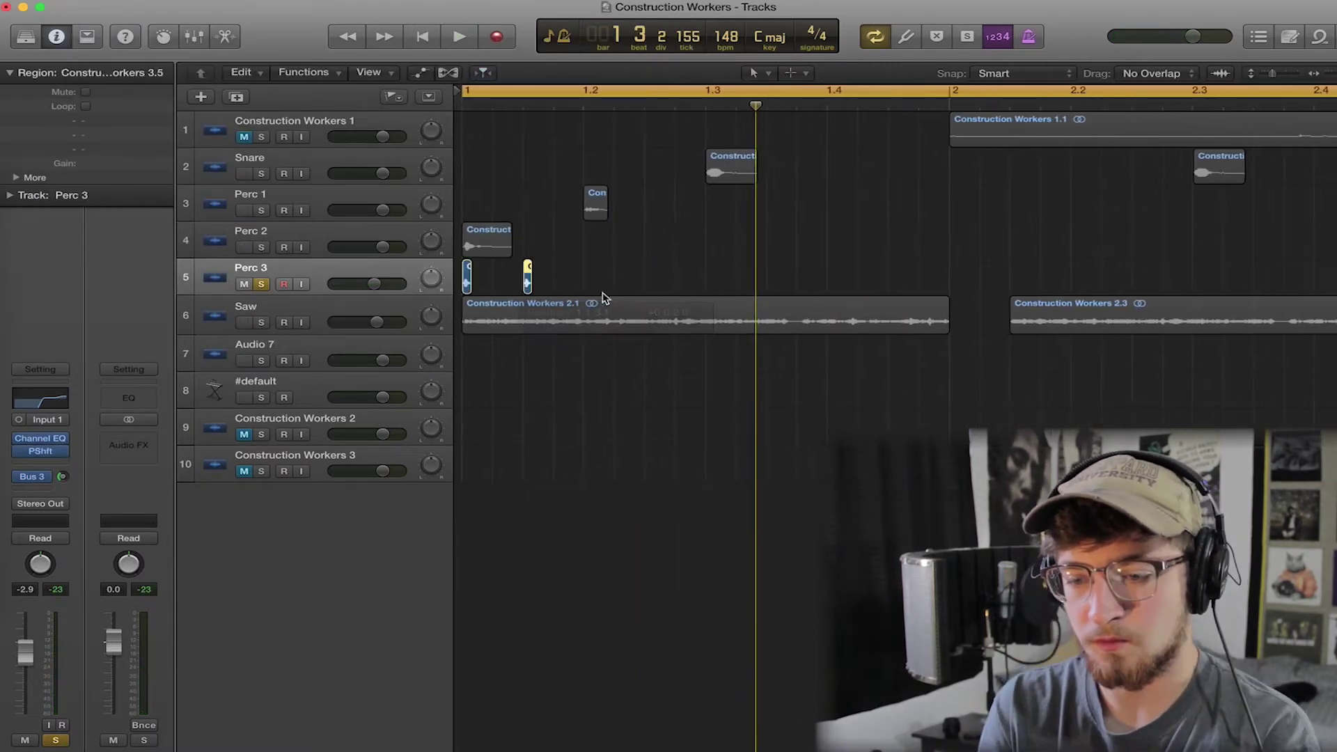
{"action": "key", "text": "space"}
{"action": "key", "text": "space"}
{"action": "key", "text": "super+r"}
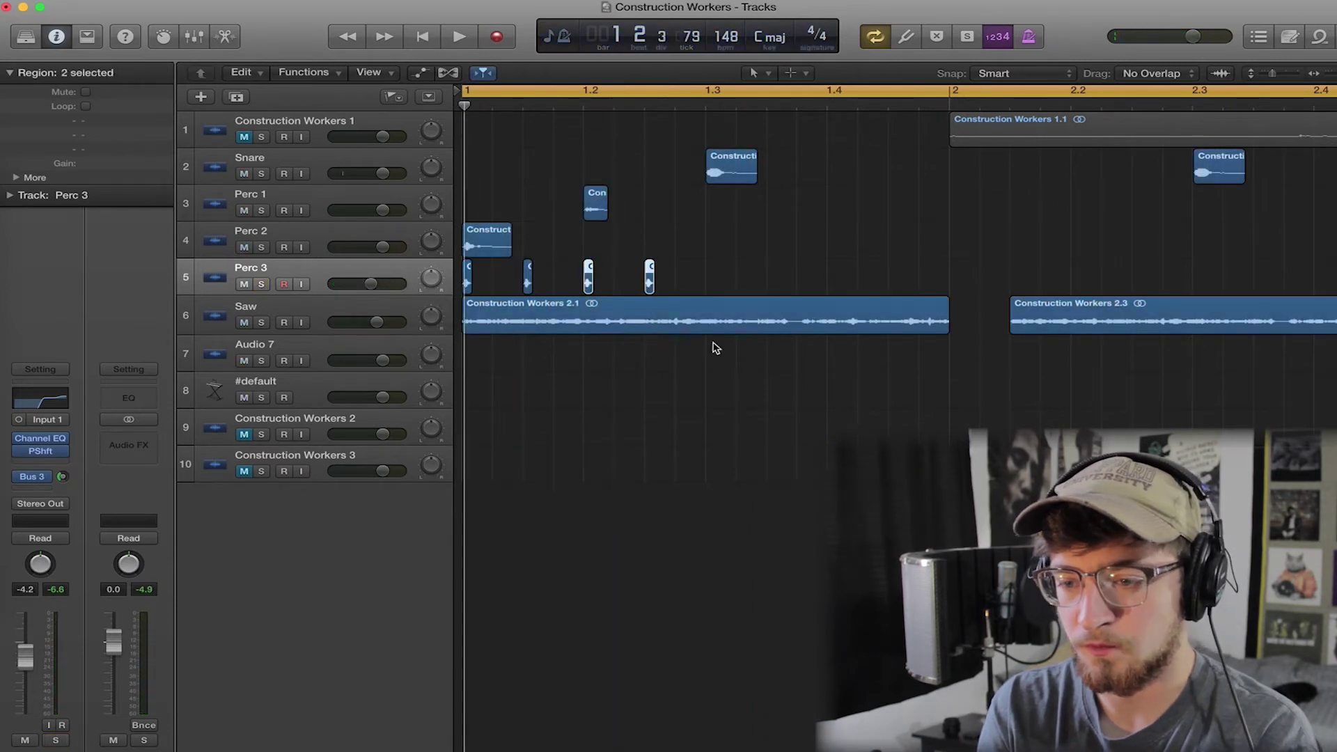
{"action": "key", "text": "space"}
{"action": "key", "text": "space"}
{"action": "key", "text": "super+r"}
{"action": "left_click", "coordinate": [832, 106]}
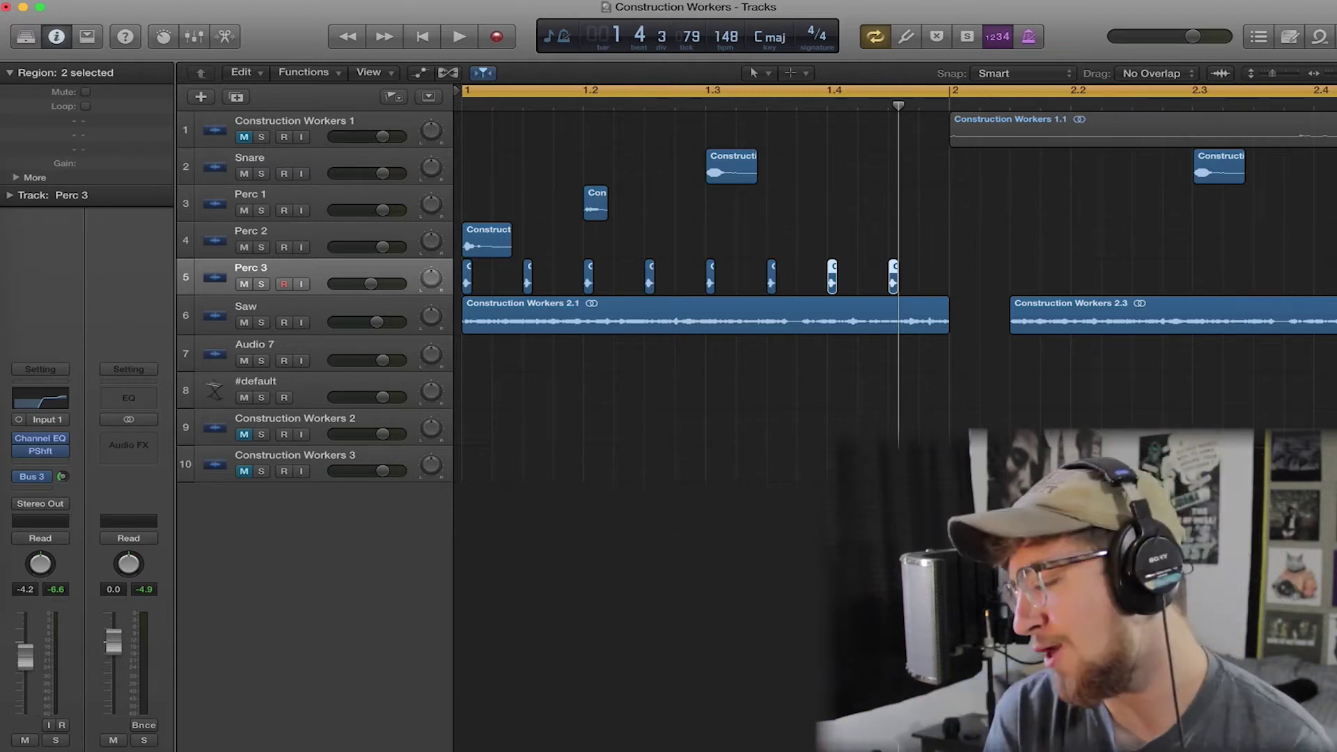
{"action": "left_click", "coordinate": [834, 530]}
Repeat all eight Perc 3 hits after bar 2 and play the loop from bar 1
{"action": "key", "text": "space"}
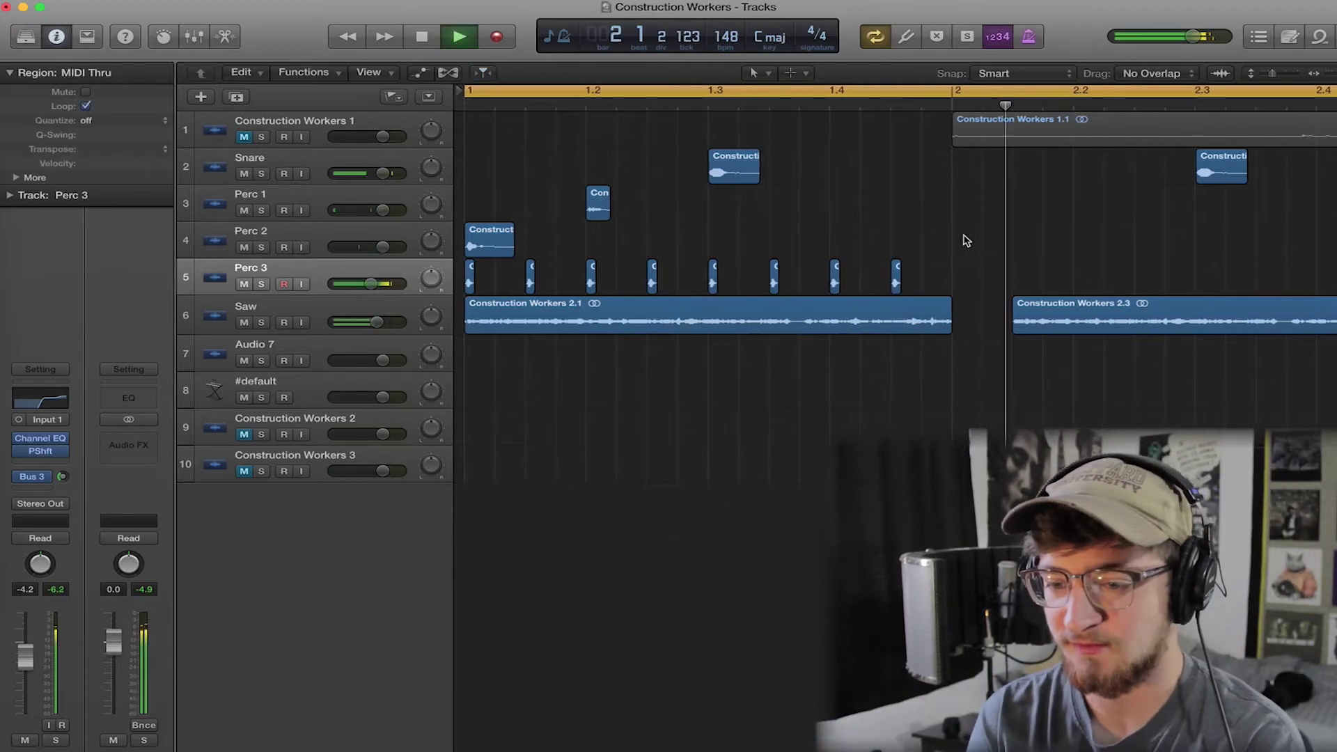
{"action": "key", "text": "space"}
{"action": "key", "text": "super+r"}
{"action": "key", "text": "space"}
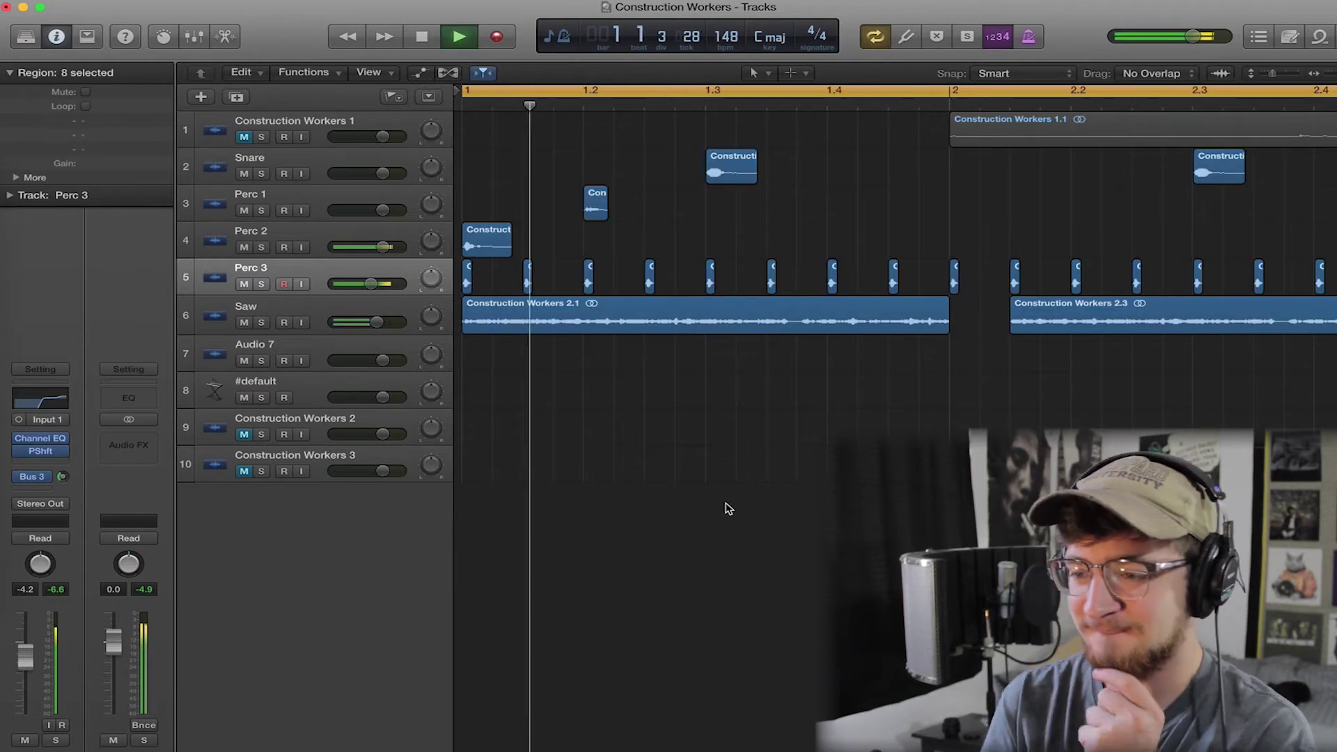
{"action": "left_click", "coordinate": [728, 509]}
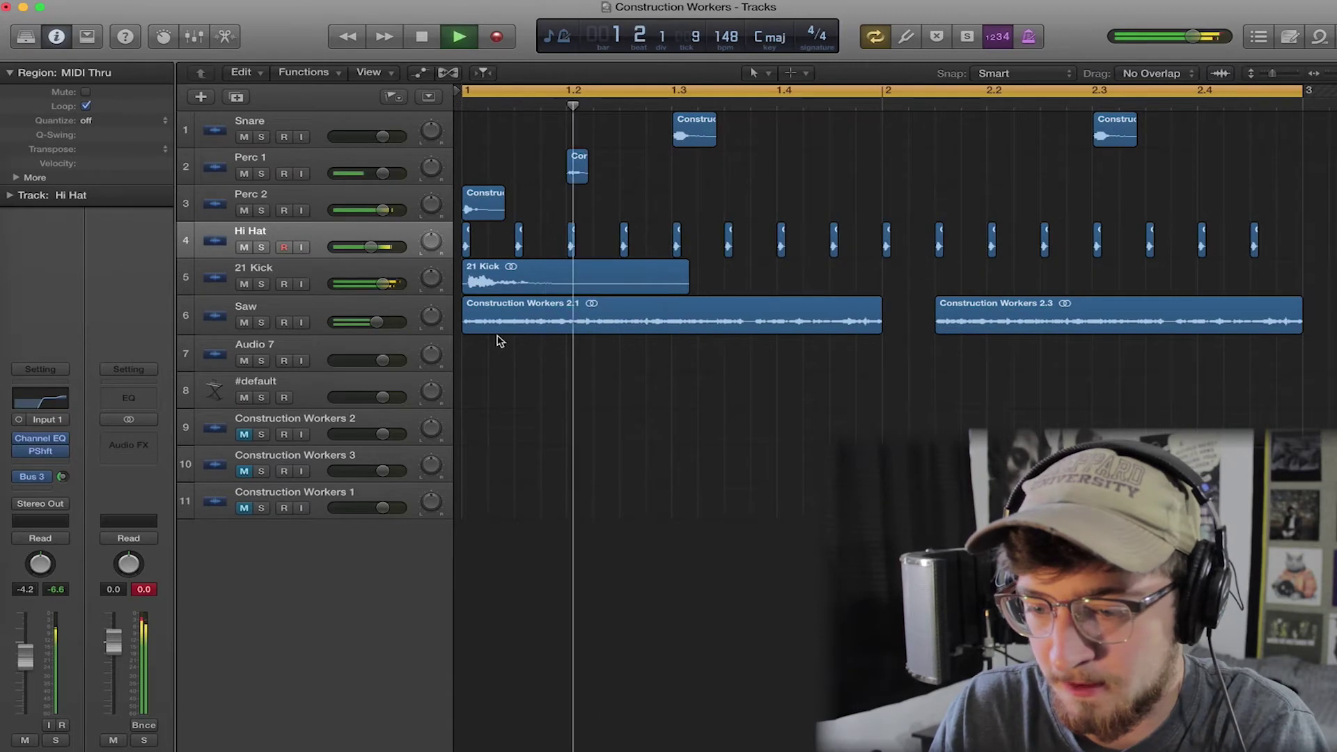
Zoom in on the 21 Kick regions at bars 1–4, stop playback, and open the Sounds sample folder
{"action": "key", "text": "super+Right"}
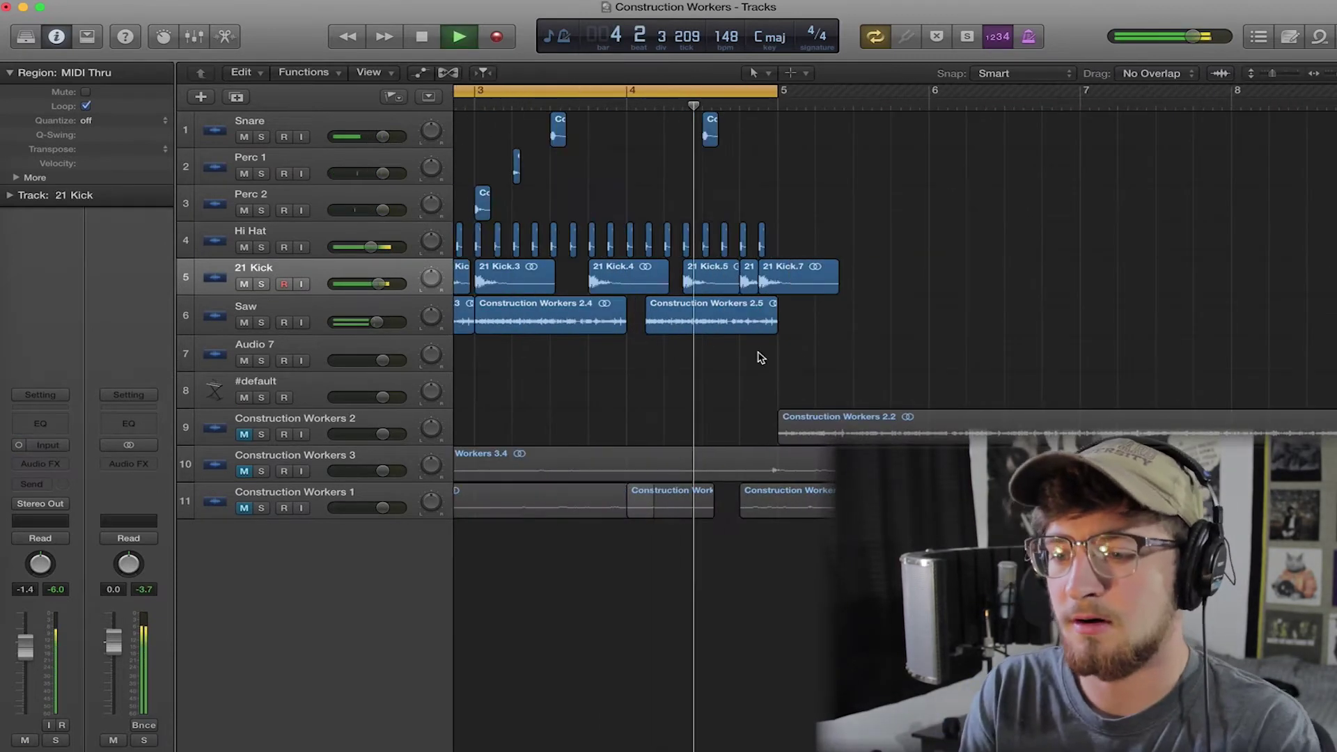
{"action": "scroll", "coordinate": [761, 358], "scroll_direction": "left", "scroll_amount": 10}
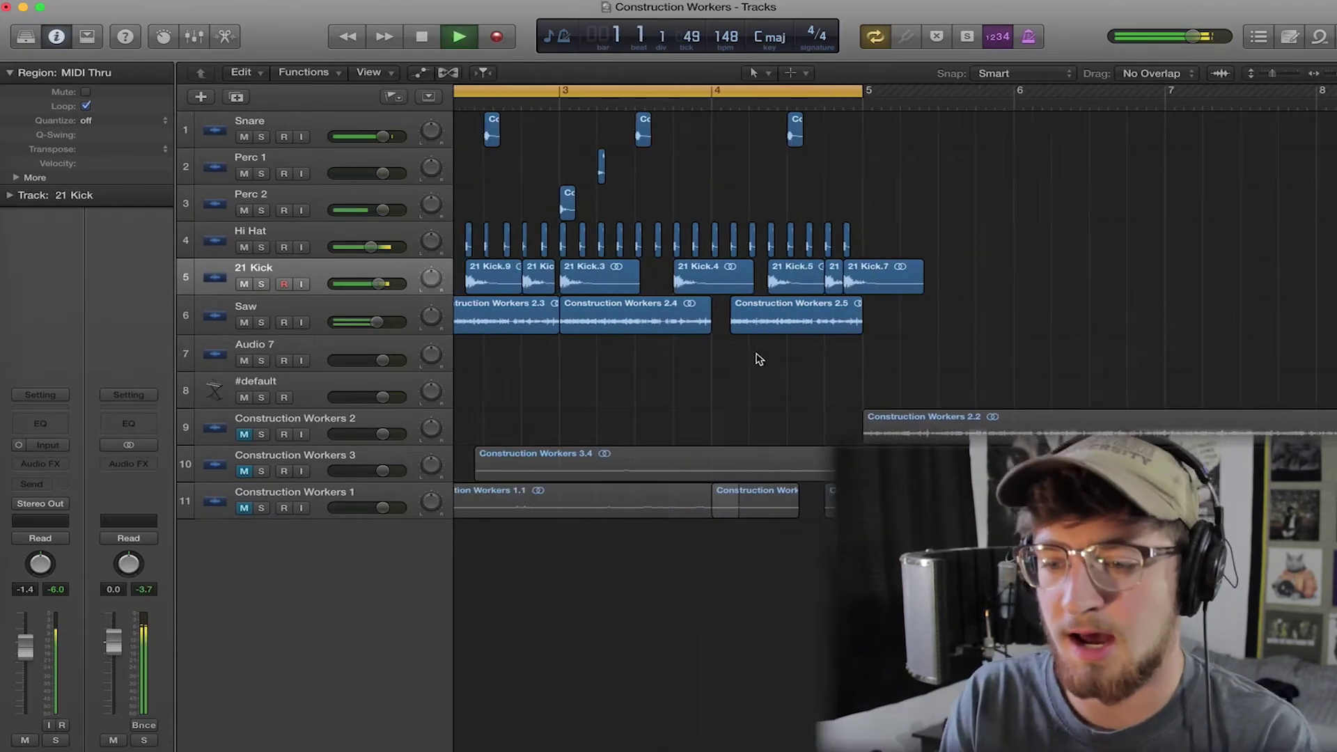
{"action": "key", "text": "space"}
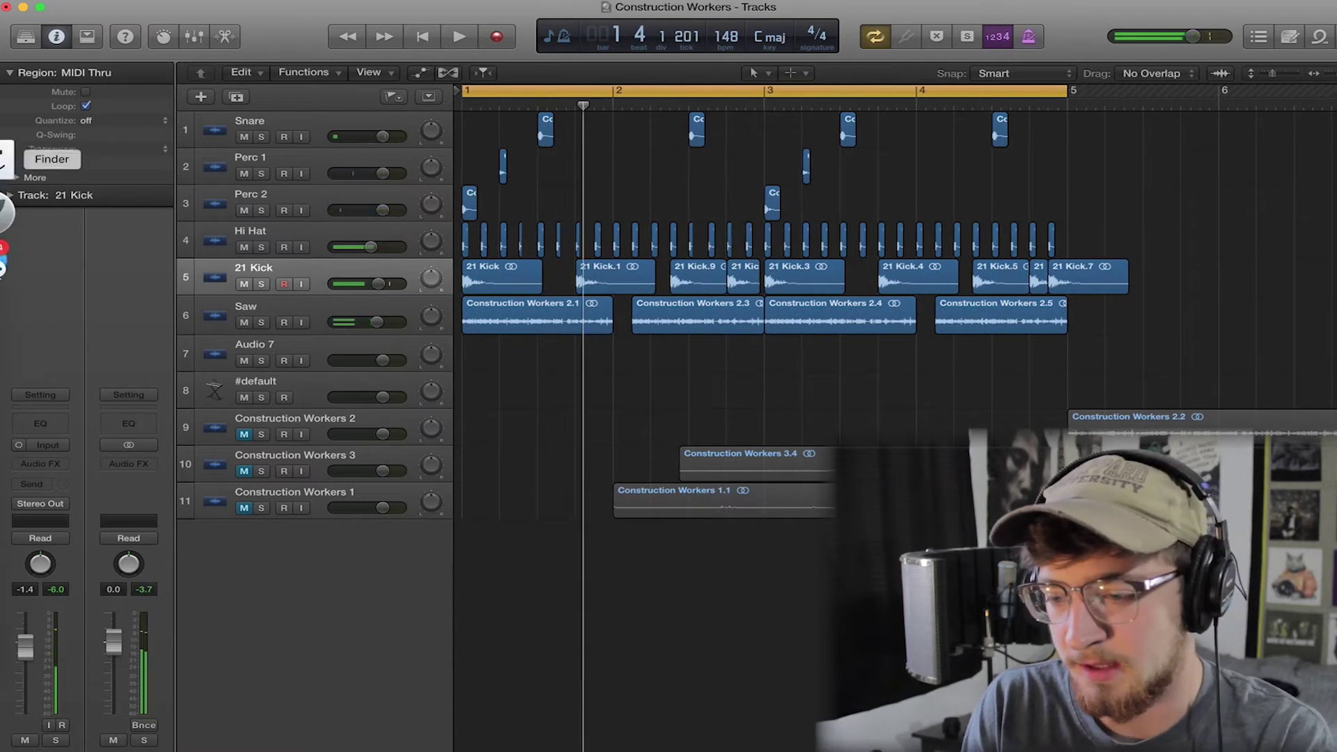
{"action": "left_click", "coordinate": [5, 158]}
Preview Forgive Me Kick.wav in Quick Look and drag it into the project as a new track
{"action": "scroll", "coordinate": [913, 357], "scroll_direction": "down", "scroll_amount": 5}
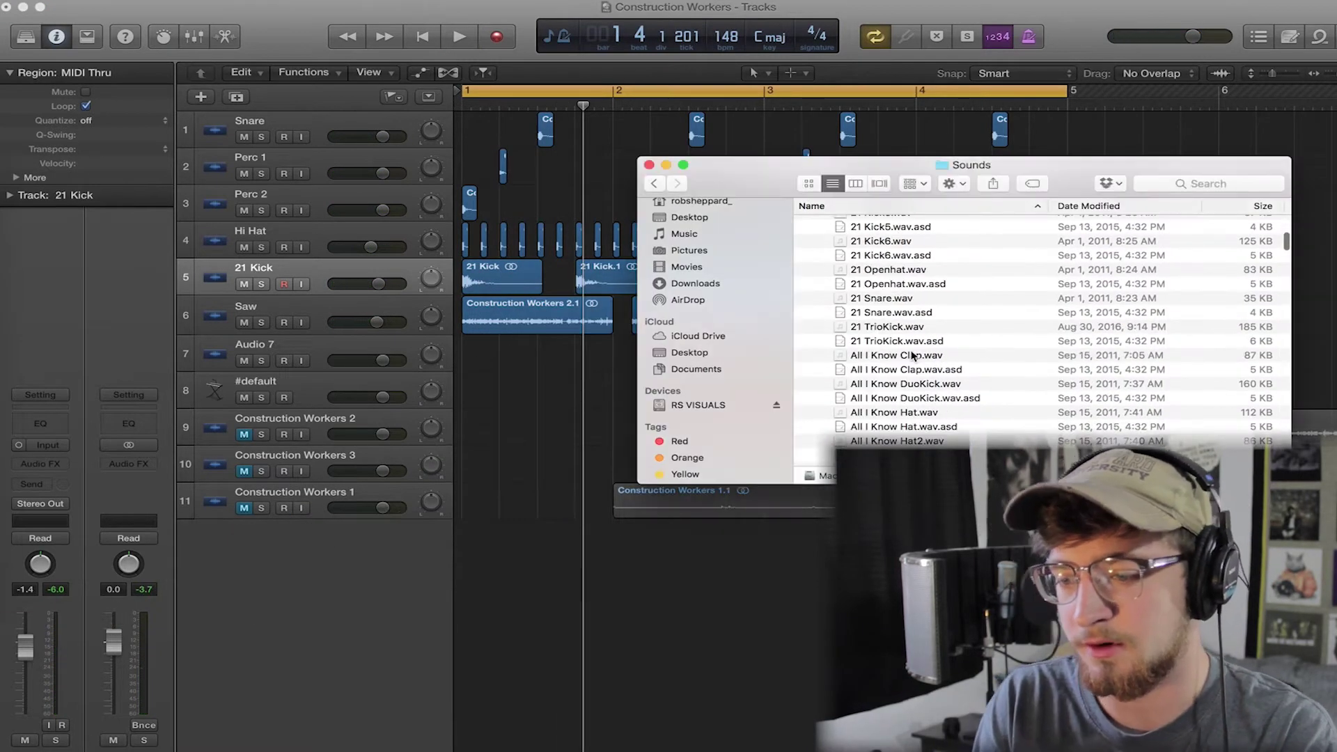
{"action": "scroll", "coordinate": [913, 356], "scroll_direction": "down", "scroll_amount": 5}
{"action": "left_click", "coordinate": [906, 287]}
{"action": "key", "text": "space"}
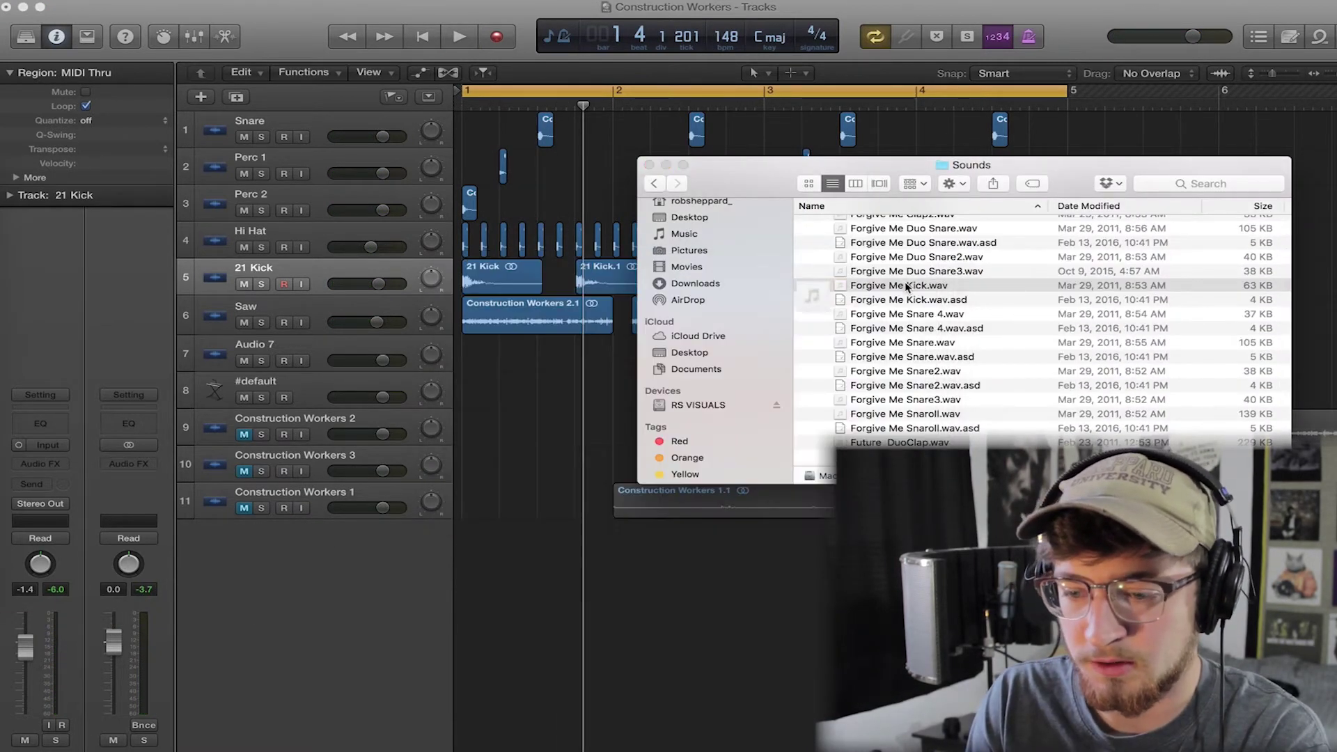
{"action": "left_click_drag", "start_coordinate": [907, 287], "coordinate": [530, 562]}
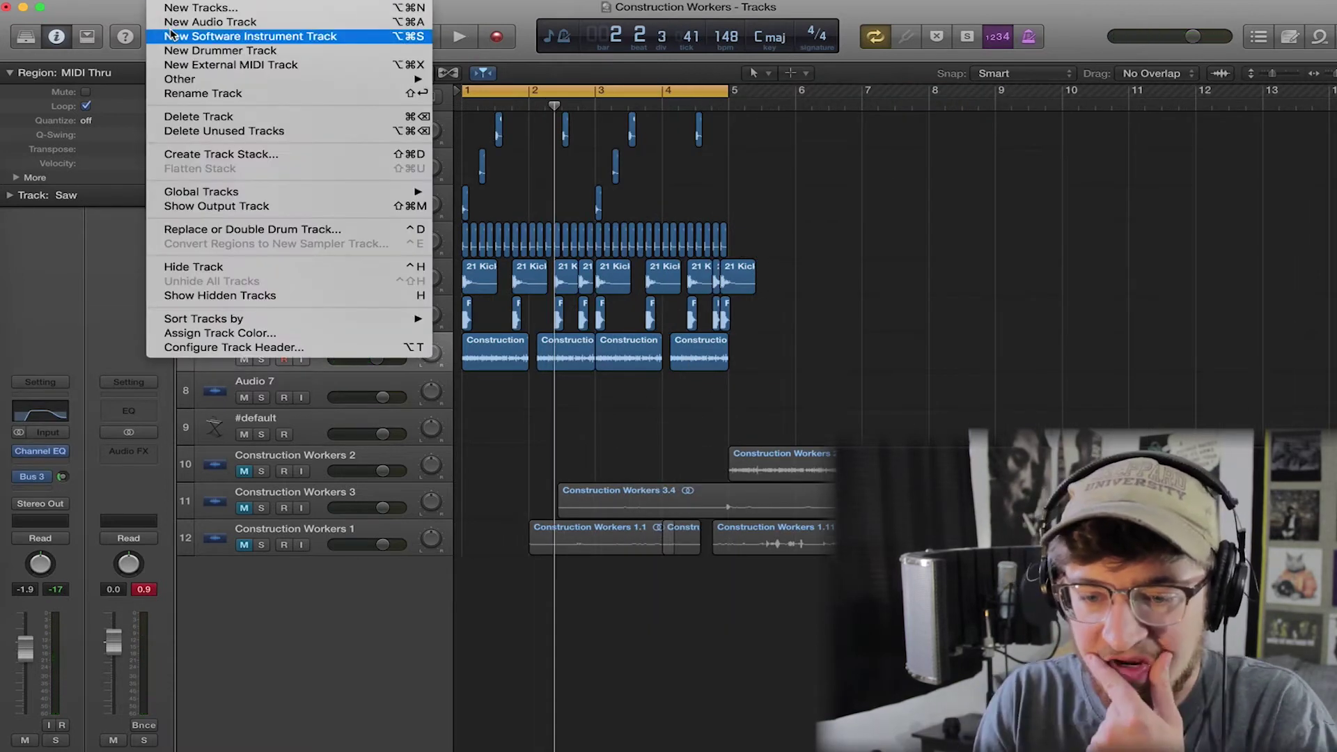
Create a new software instrument track with the EXS24 sampler and audition a few notes
{"action": "left_click", "coordinate": [254, 35]}
{"action": "left_click", "coordinate": [49, 425]}
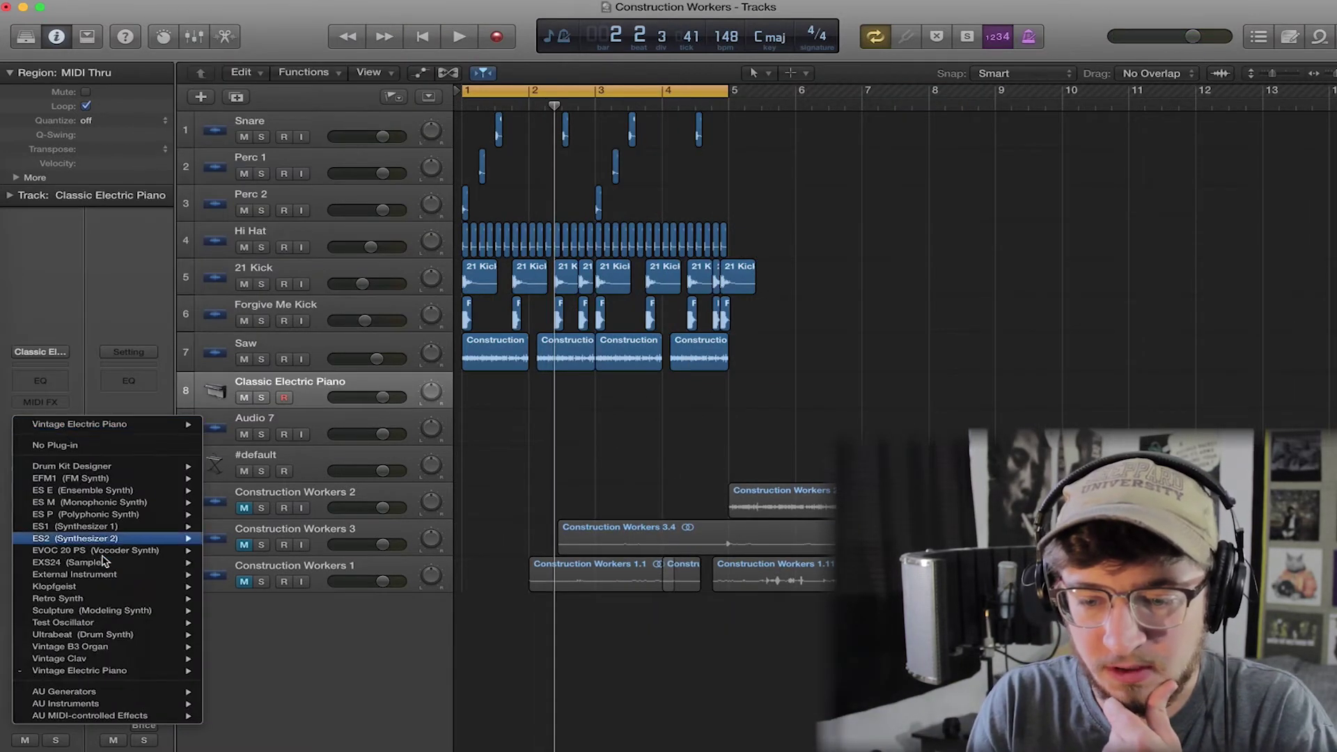
{"action": "left_click", "coordinate": [233, 575]}
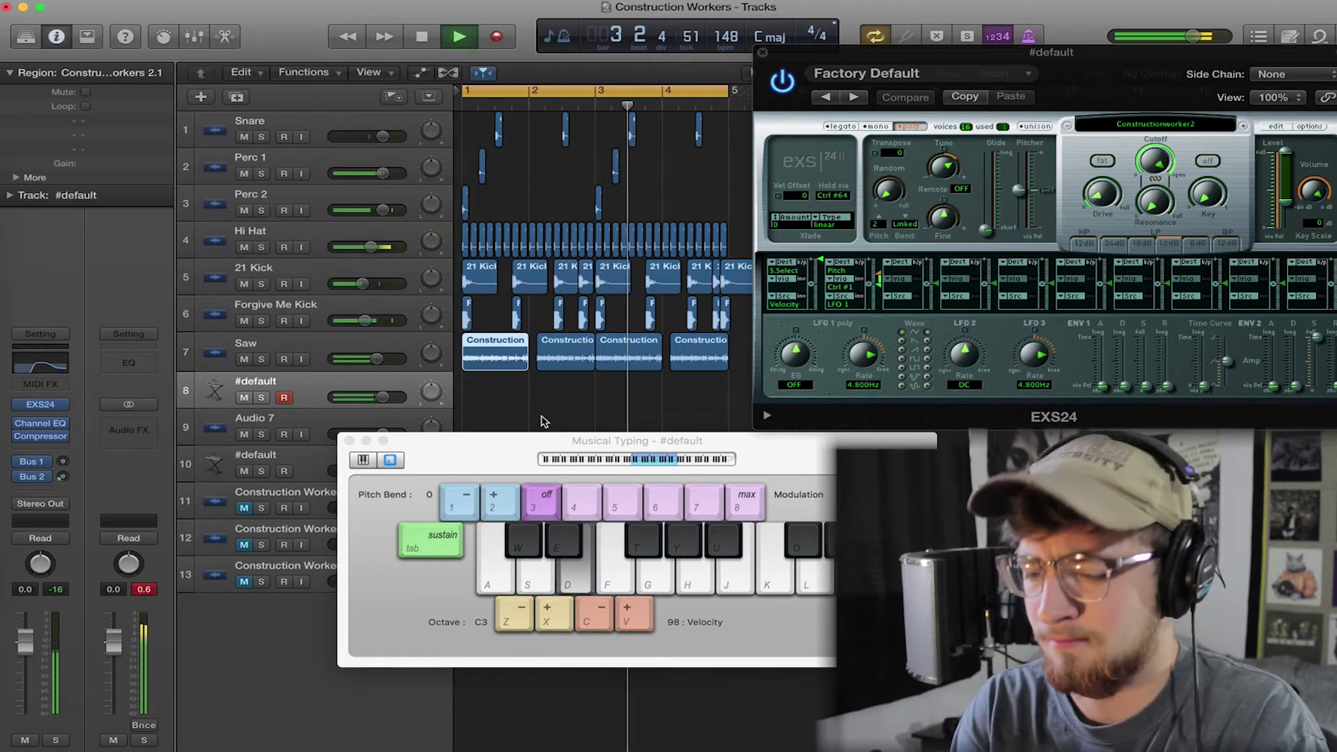
{"action": "key", "text": "d"}
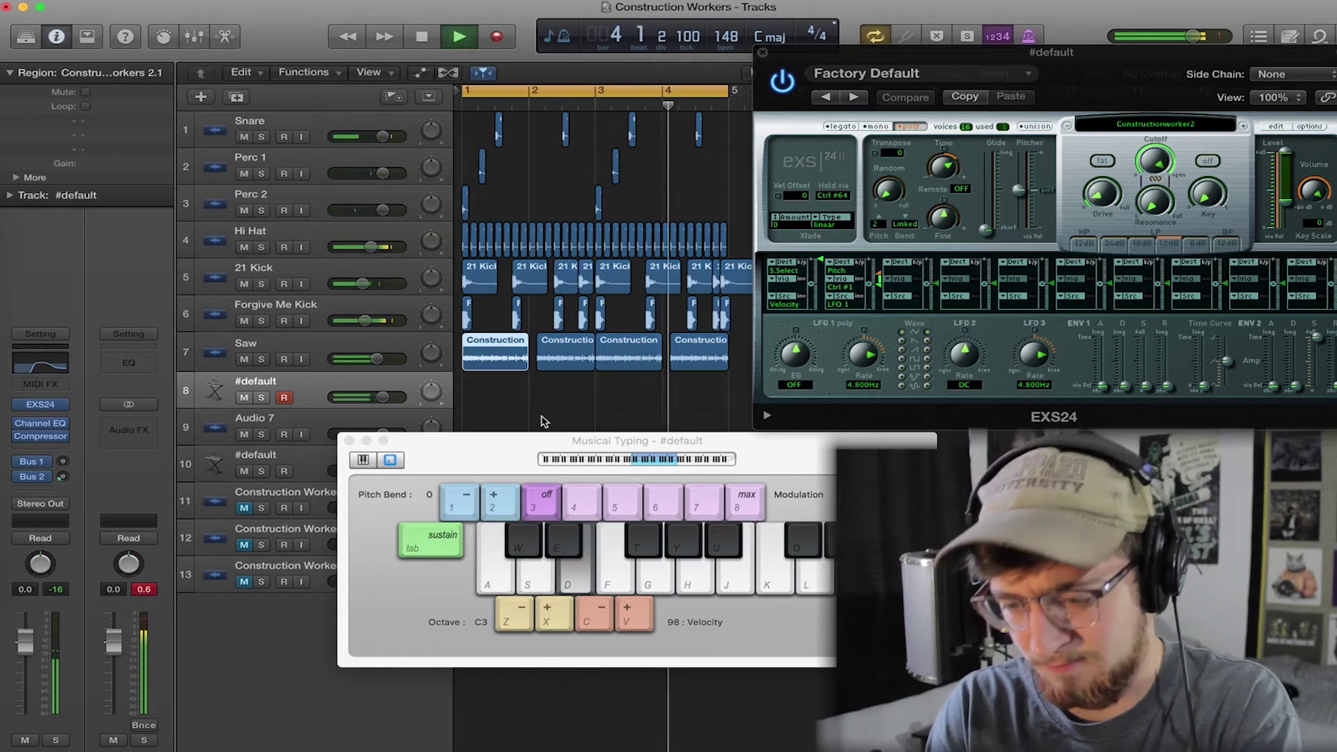
{"action": "key", "text": "s"}
{"action": "key", "text": "d"}
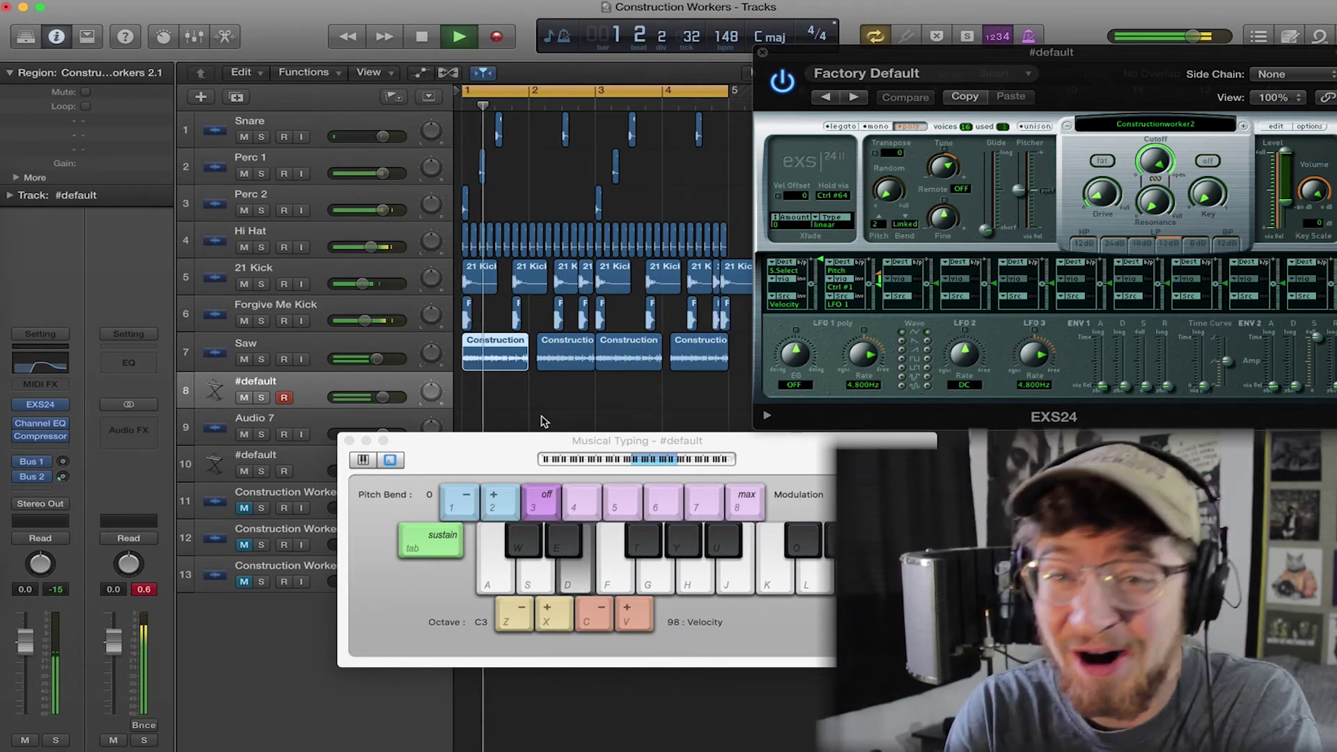
{"action": "key", "text": "space"}
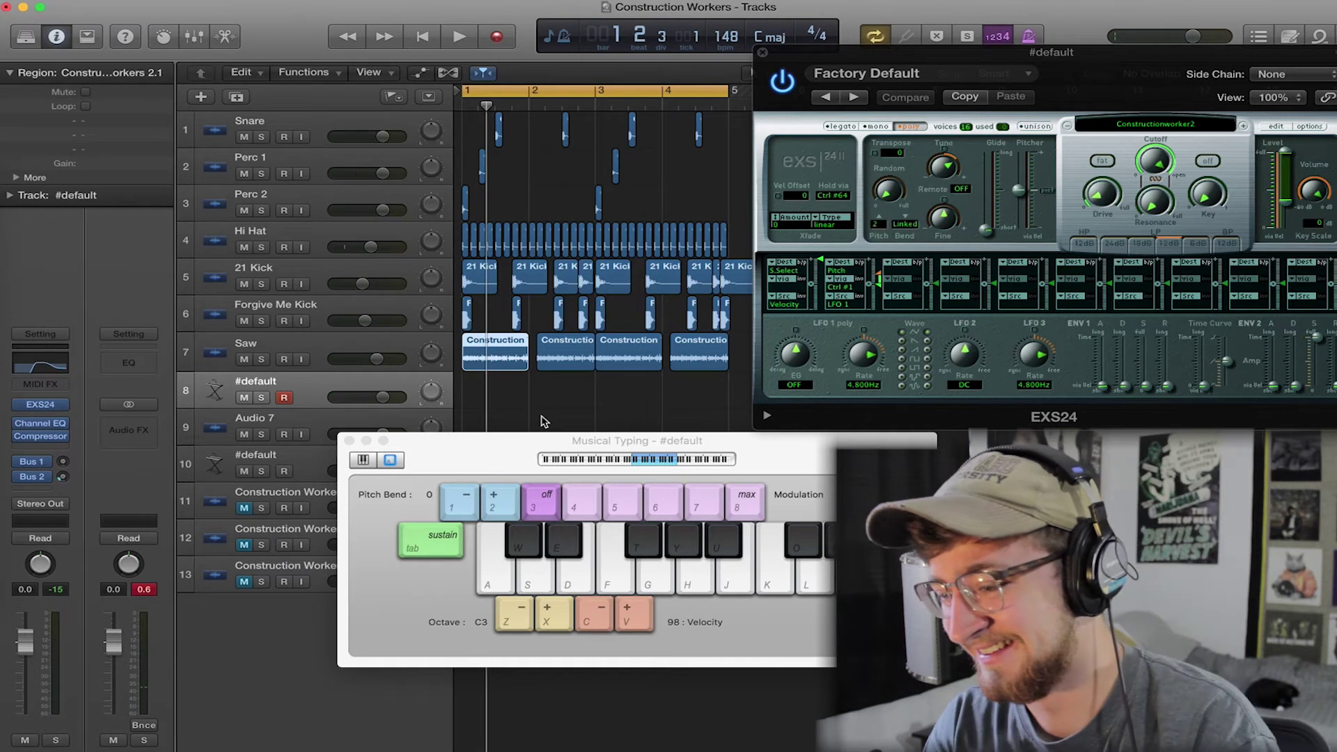
Record a keyboard part with Musical Typing and open the recorded region in the Piano Roll
{"action": "left_click", "coordinate": [544, 421]}
{"action": "key", "text": "space"}
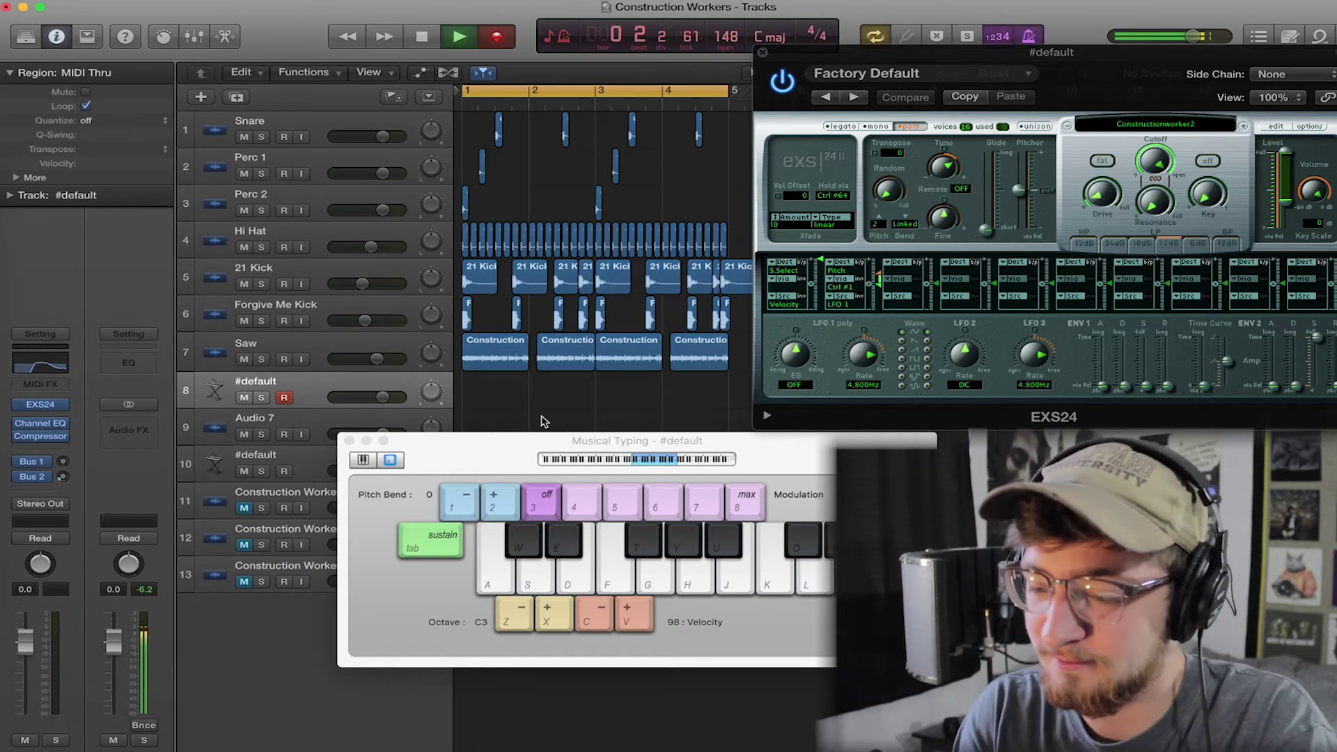
{"action": "key", "text": "d"}
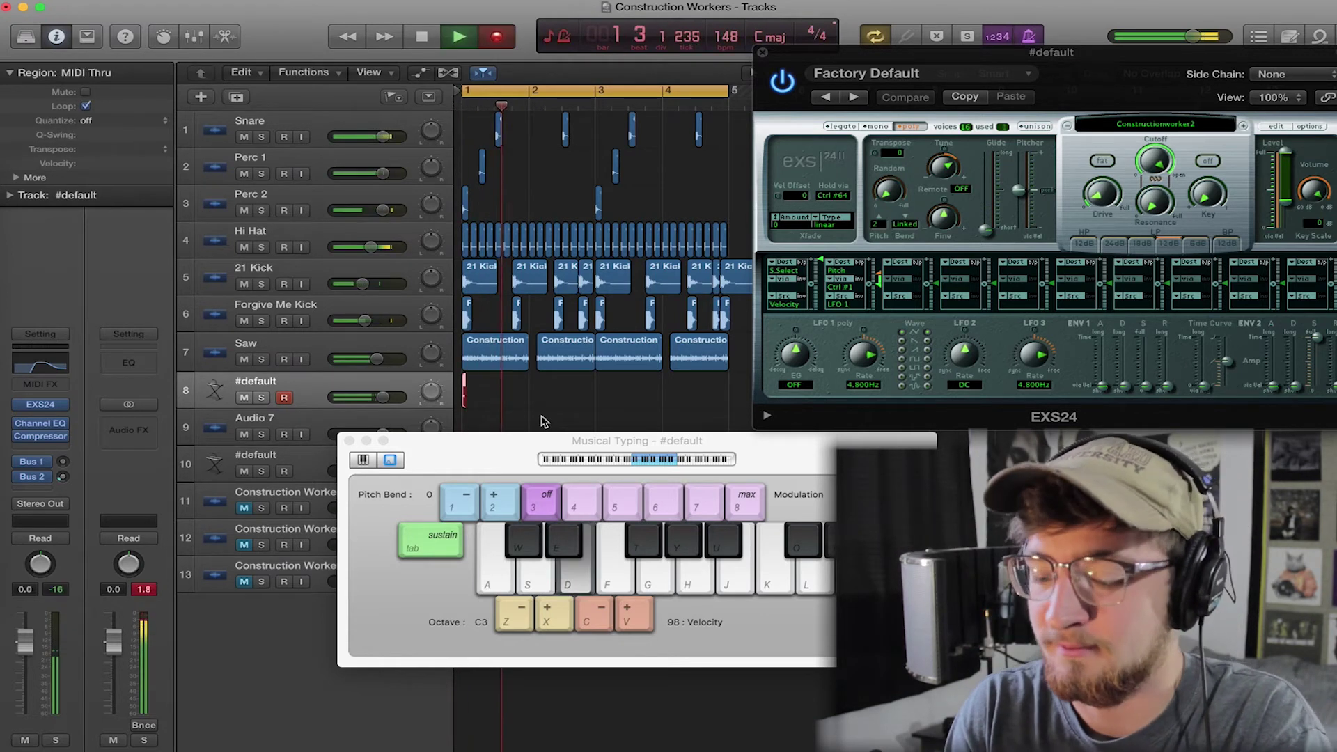
{"action": "key", "text": "d"}
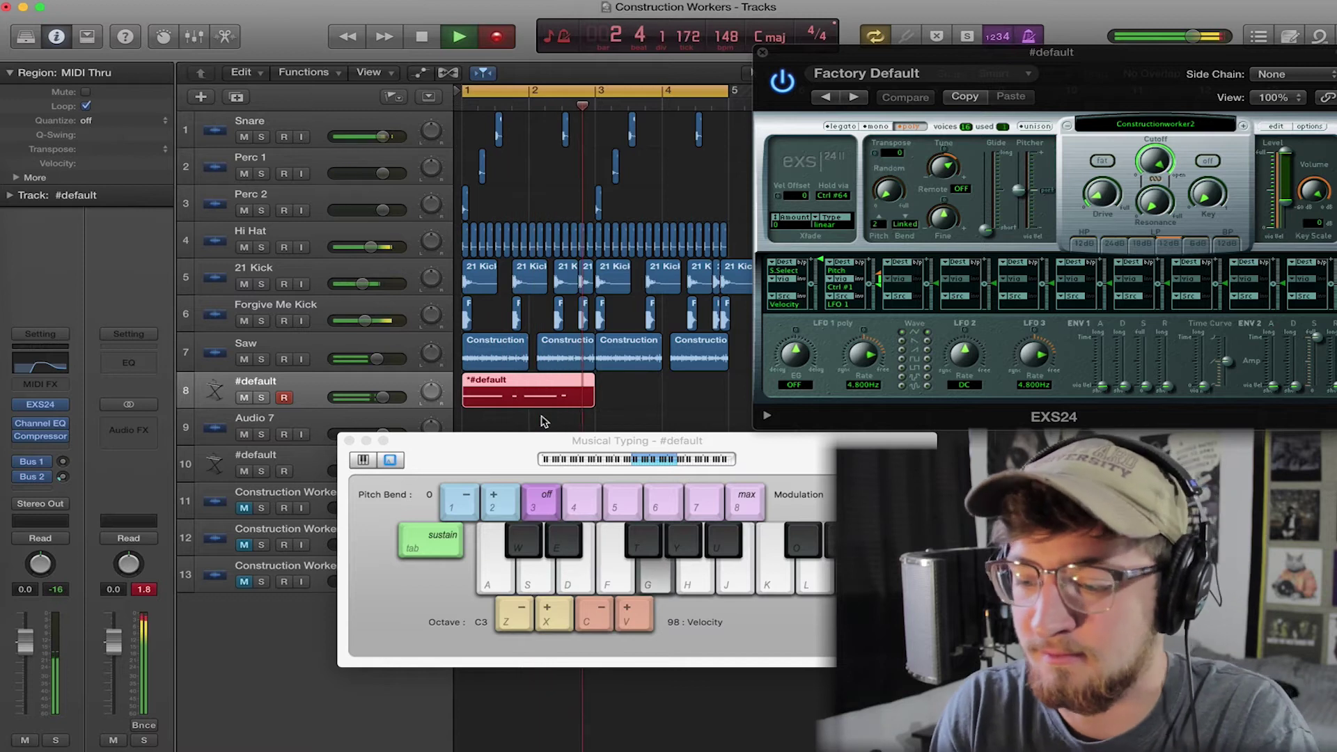
{"action": "key", "text": "d"}
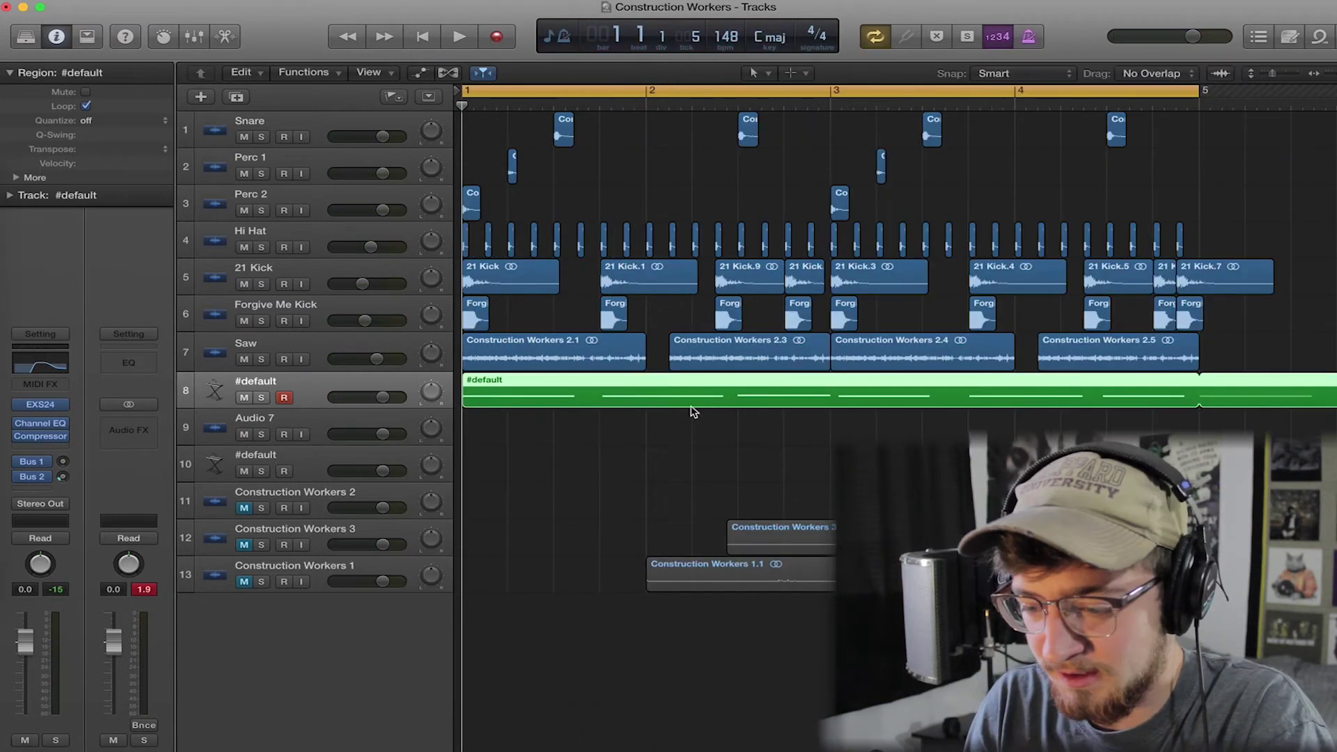
{"action": "double_click", "coordinate": [693, 406]}
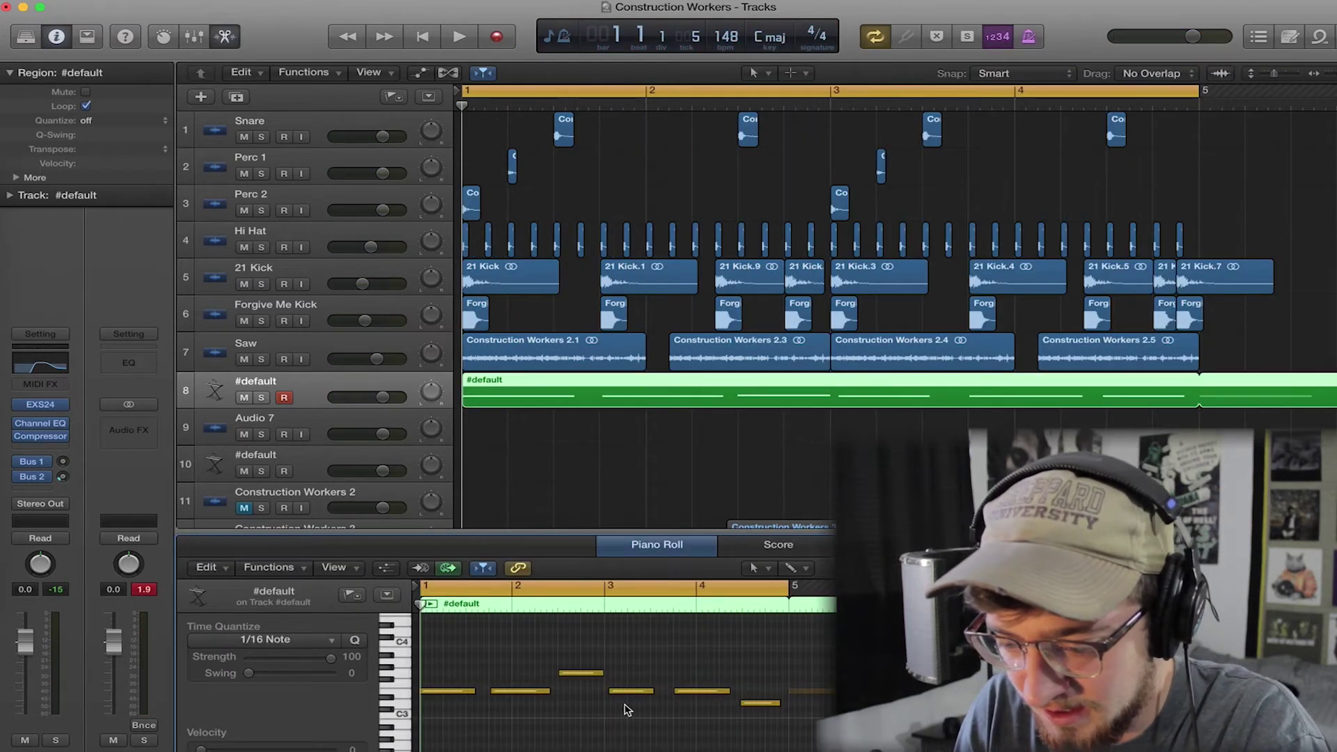
Lower one keyboard note in the Piano Roll, audition it, and add a new software instrument track for Bass
{"action": "left_click_drag", "start_coordinate": [578, 679], "coordinate": [579, 690]}
{"action": "key", "text": "space"}
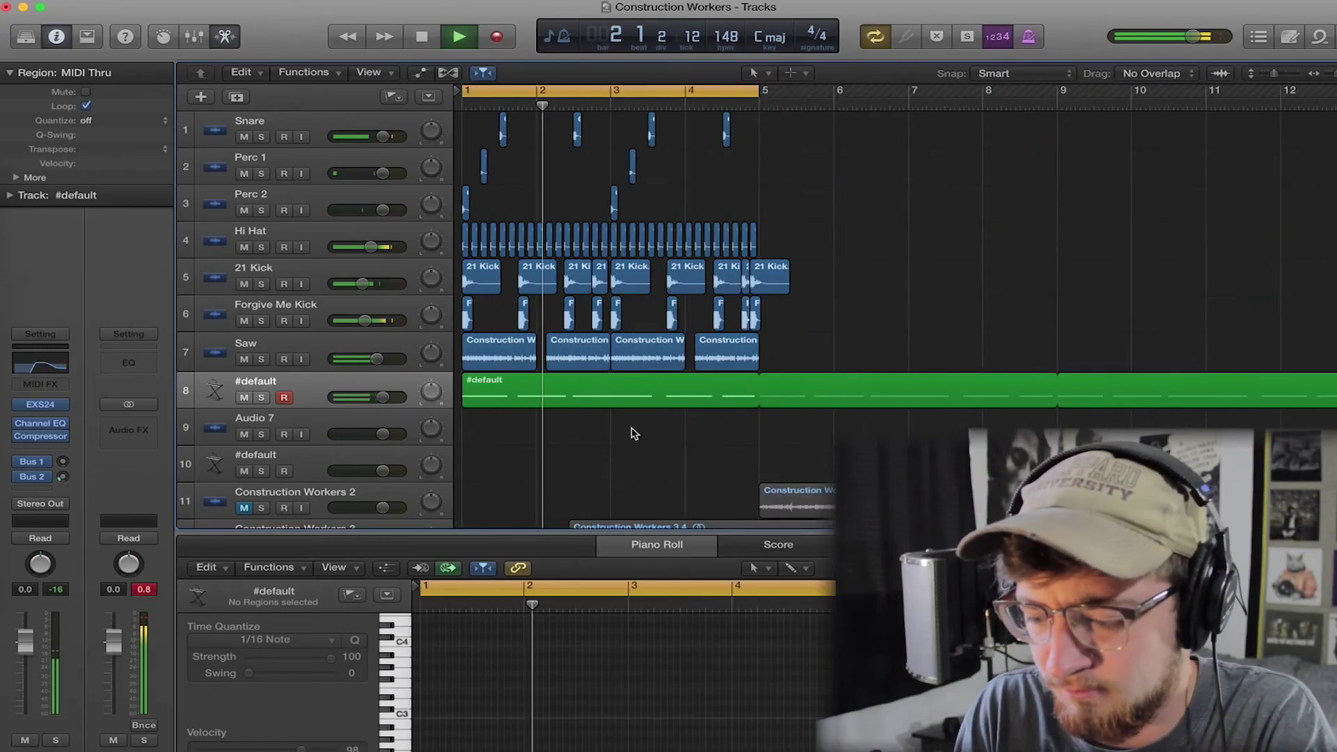
{"action": "left_click", "coordinate": [692, 389]}
{"action": "key", "text": "l"}
{"action": "key", "text": "space"}
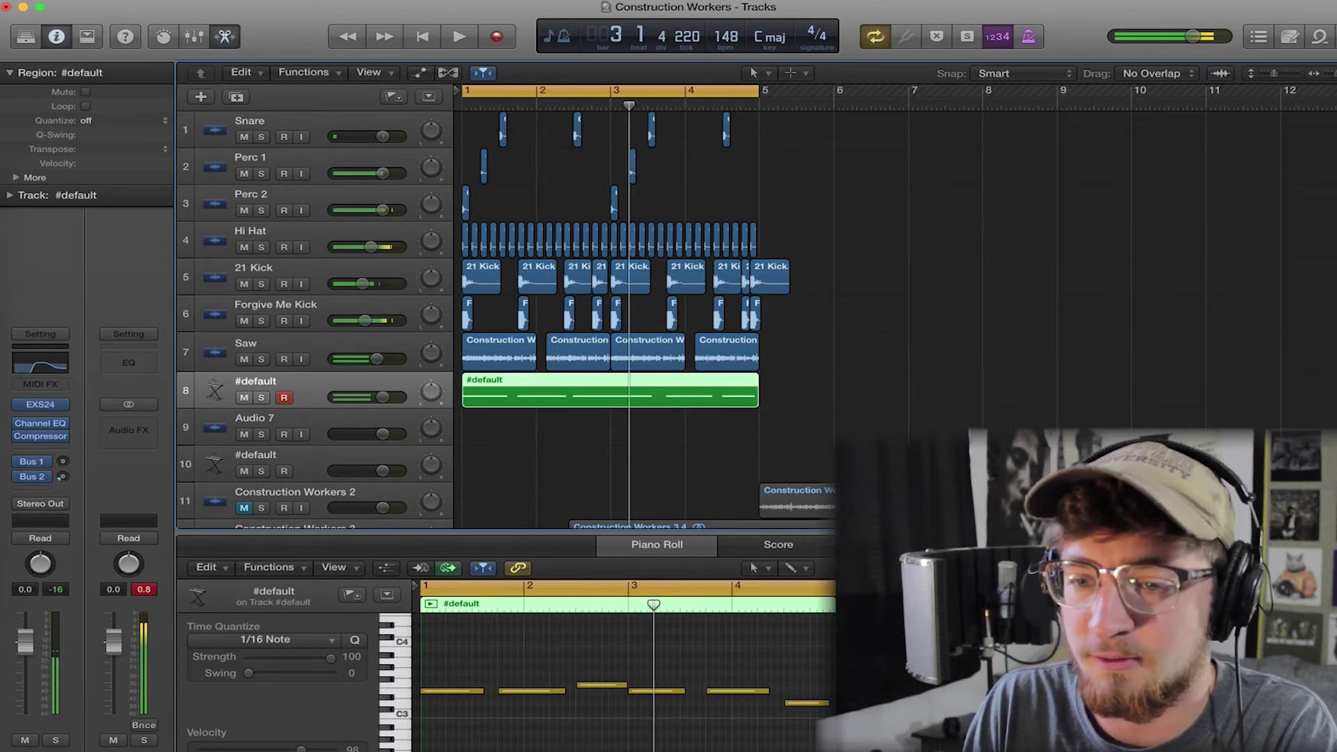
{"action": "left_click", "coordinate": [159, 1]}
{"action": "left_click", "coordinate": [230, 32]}
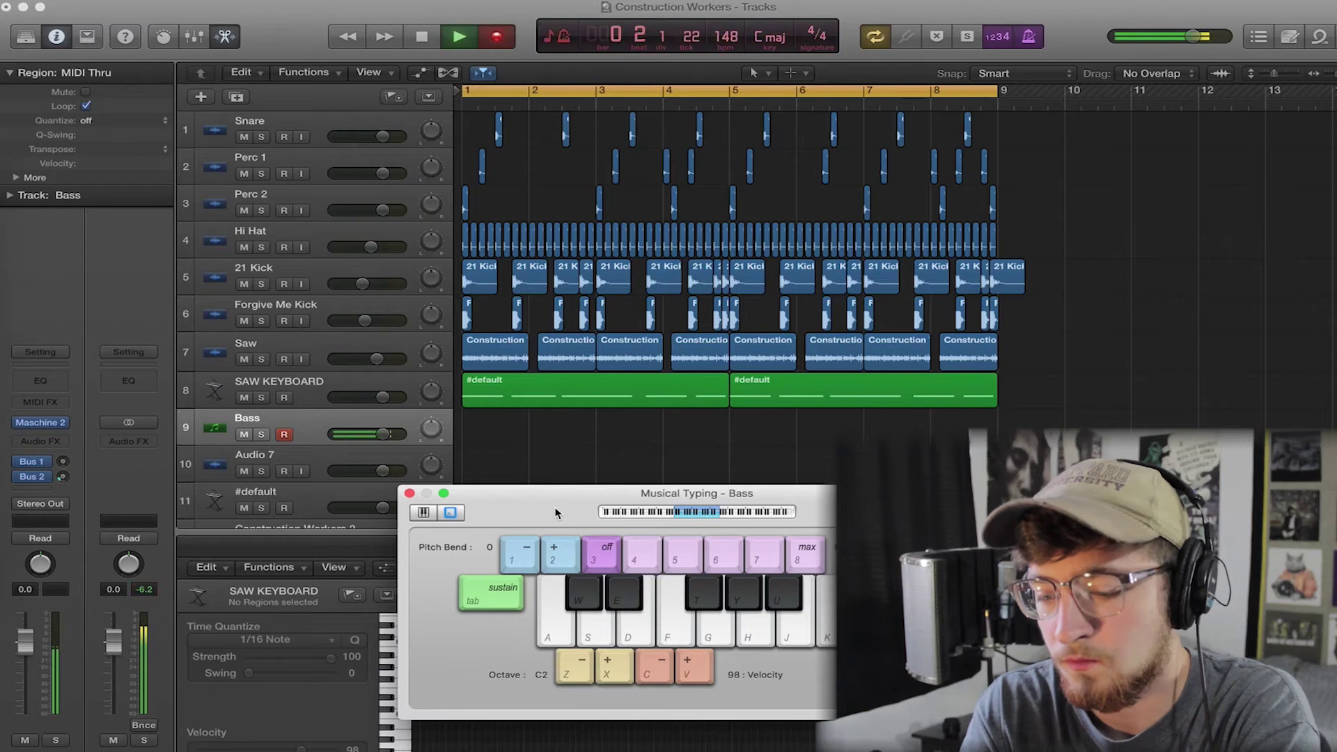
Record the bass line with Musical Typing notes S, H, G, F and D across bars 1–8
{"action": "key", "text": "s"}
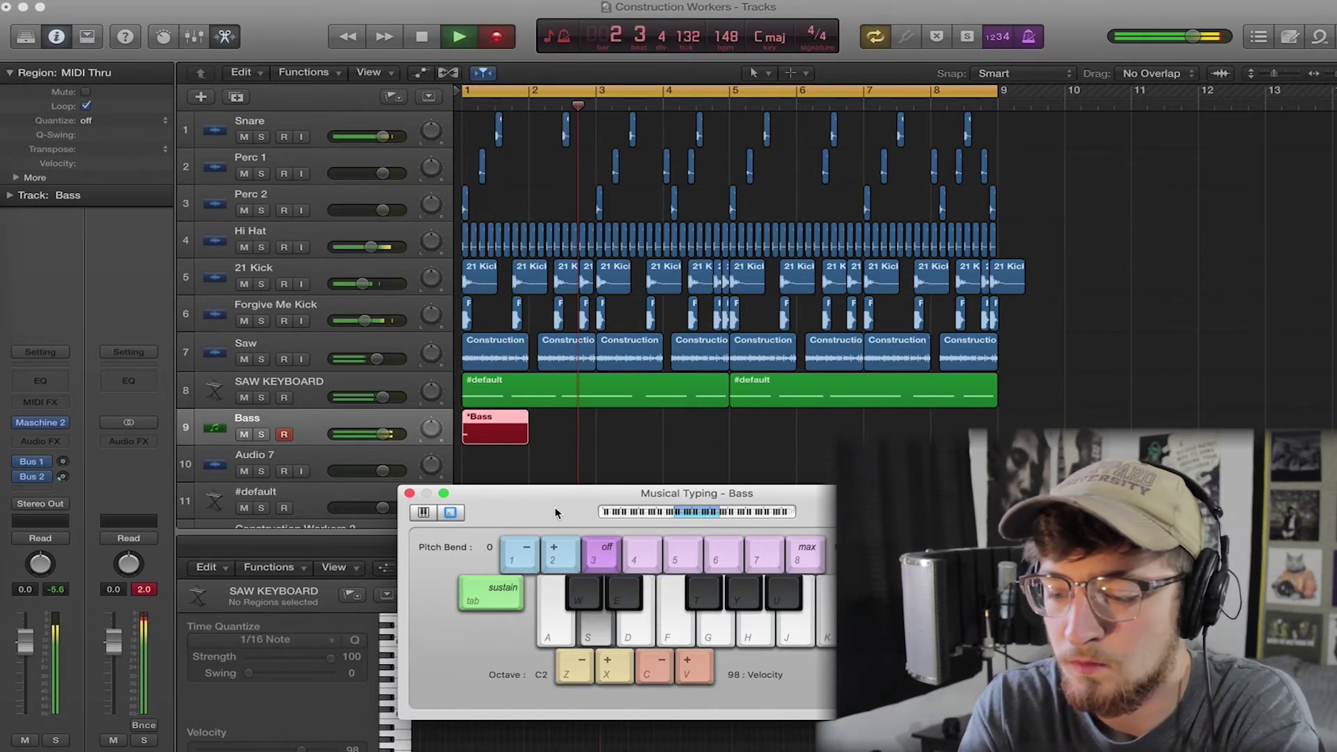
{"action": "key", "text": "h"}
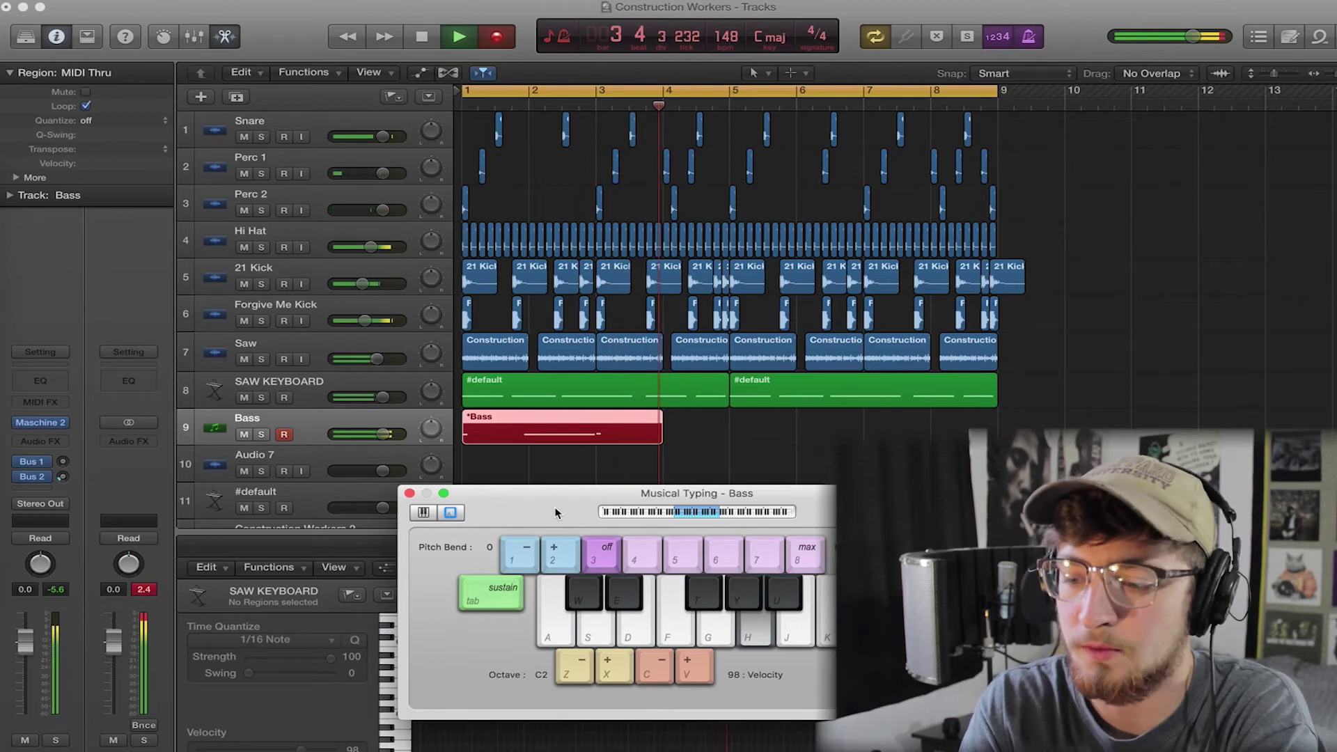
{"action": "key", "text": "g"}
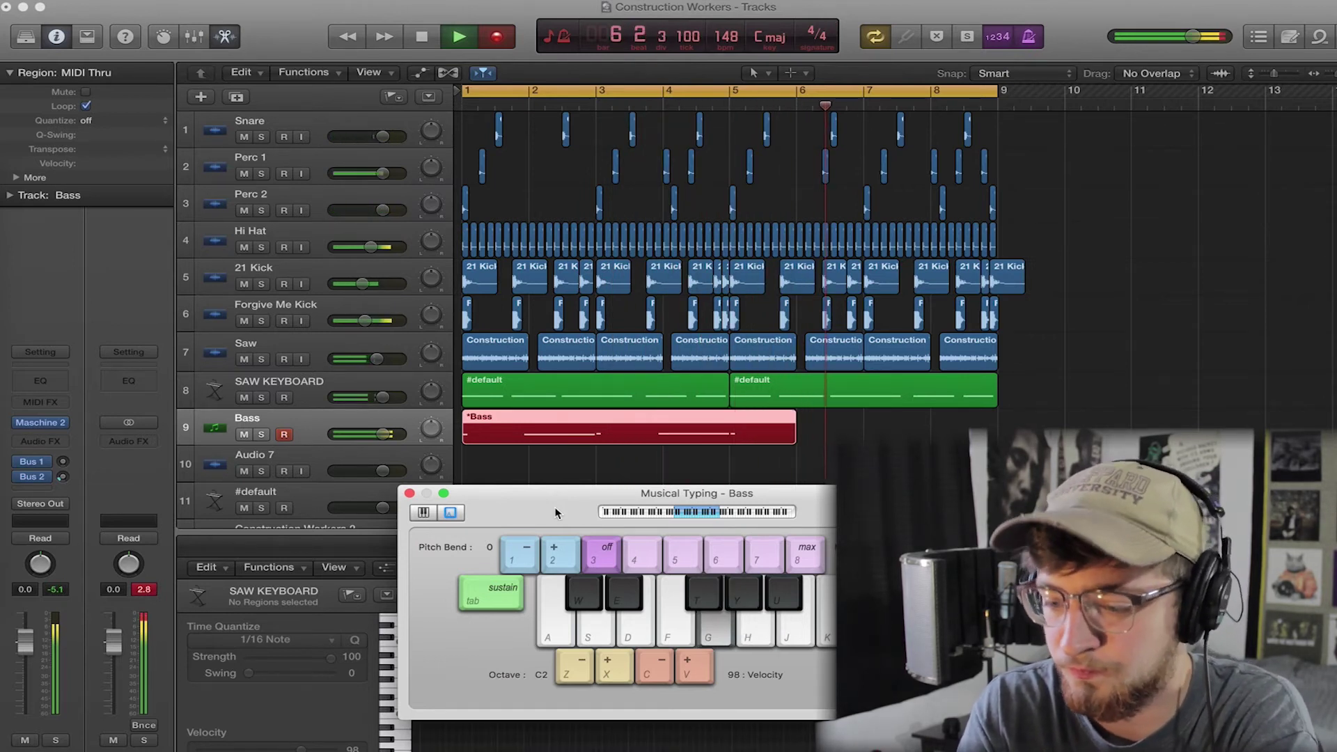
{"action": "key", "text": "f"}
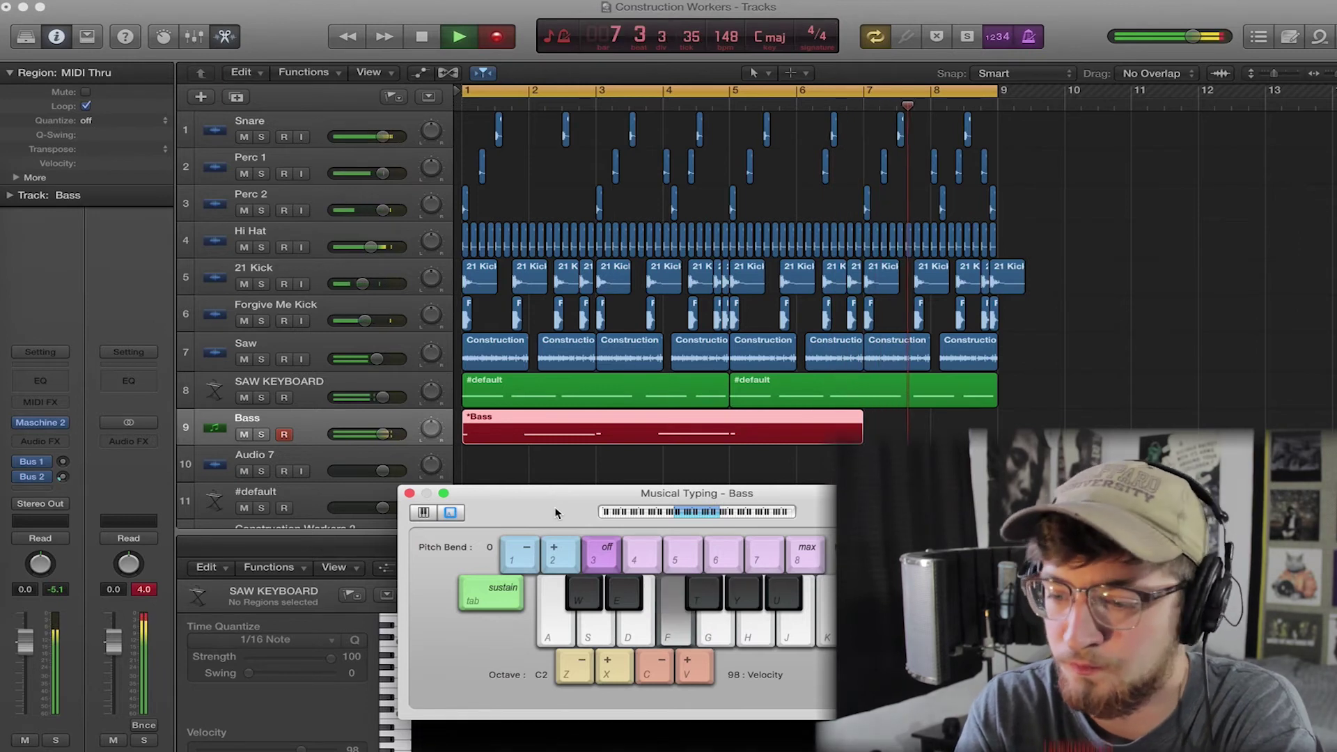
{"action": "key", "text": "d"}
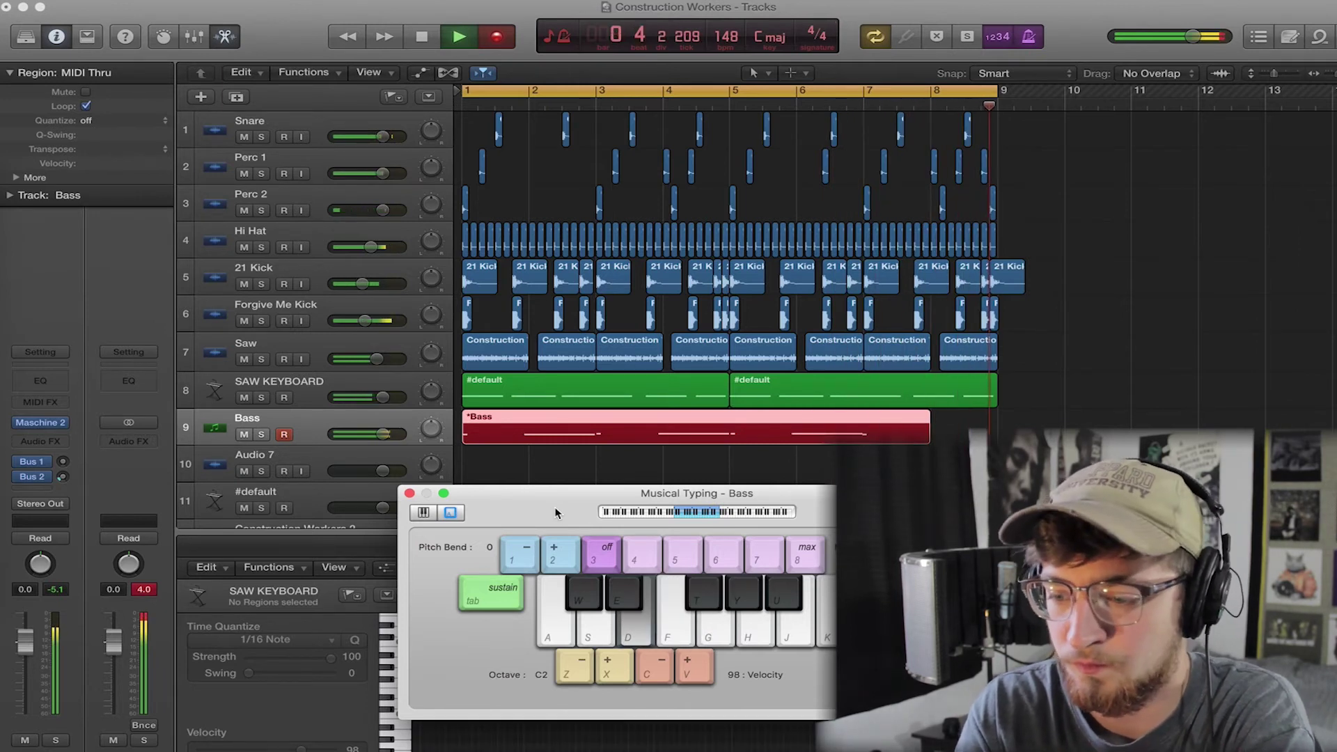